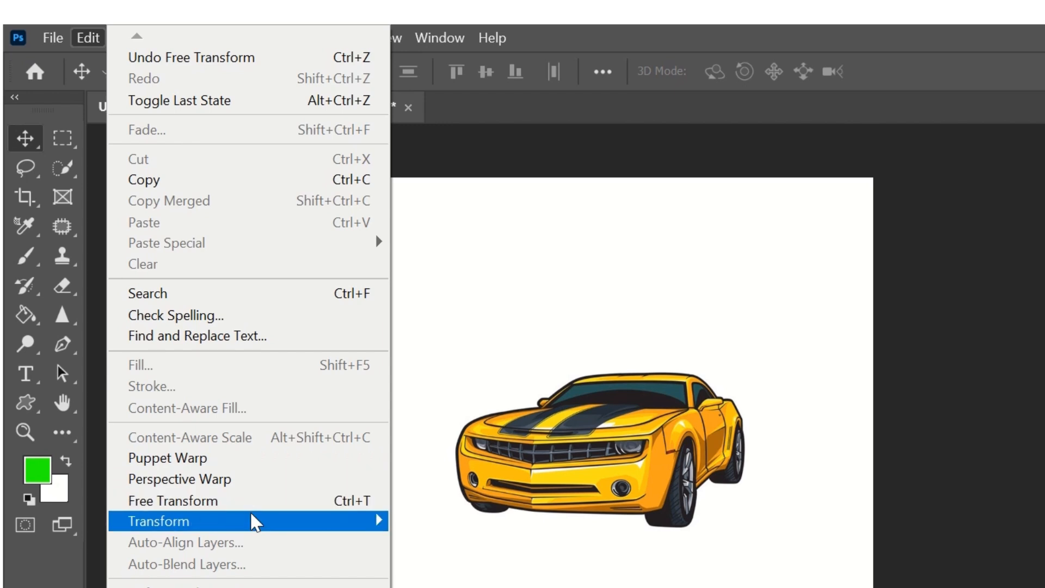
# Open the Edit menu's Transform submenu with the yellow car document showing.
pyautogui.moveTo(255, 522)
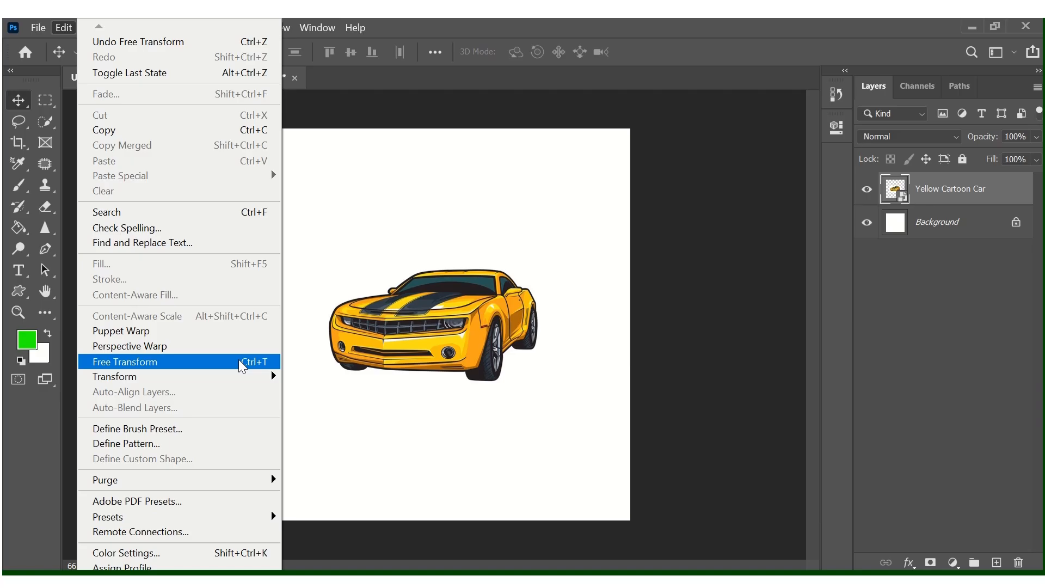
# Start Free Transform on the car, try scaling it between 102% and 160%, and shift it left.
pyautogui.click(334, 501)
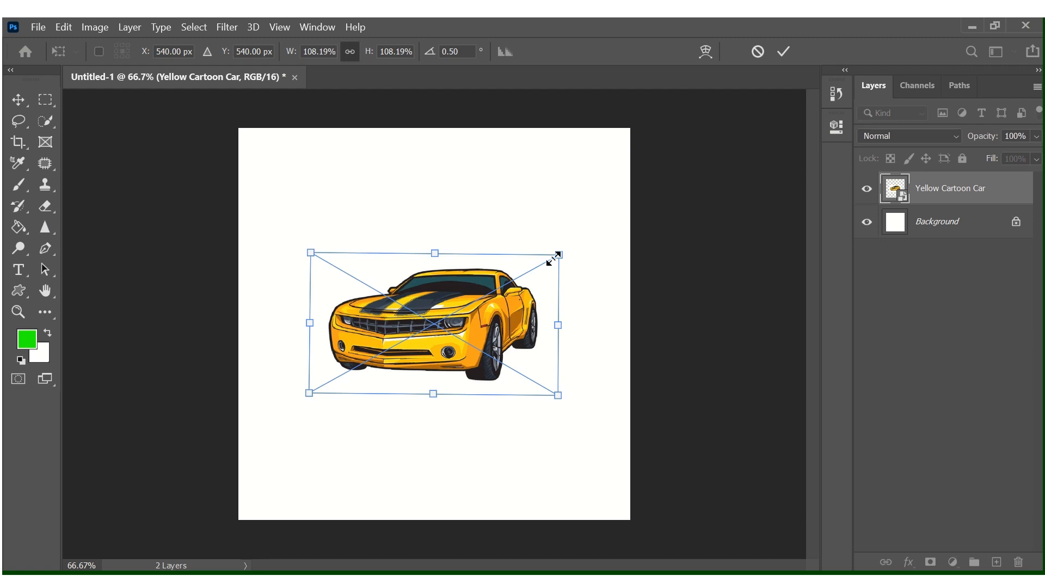
pyautogui.moveTo(559, 253); pyautogui.dragTo(649, 206)
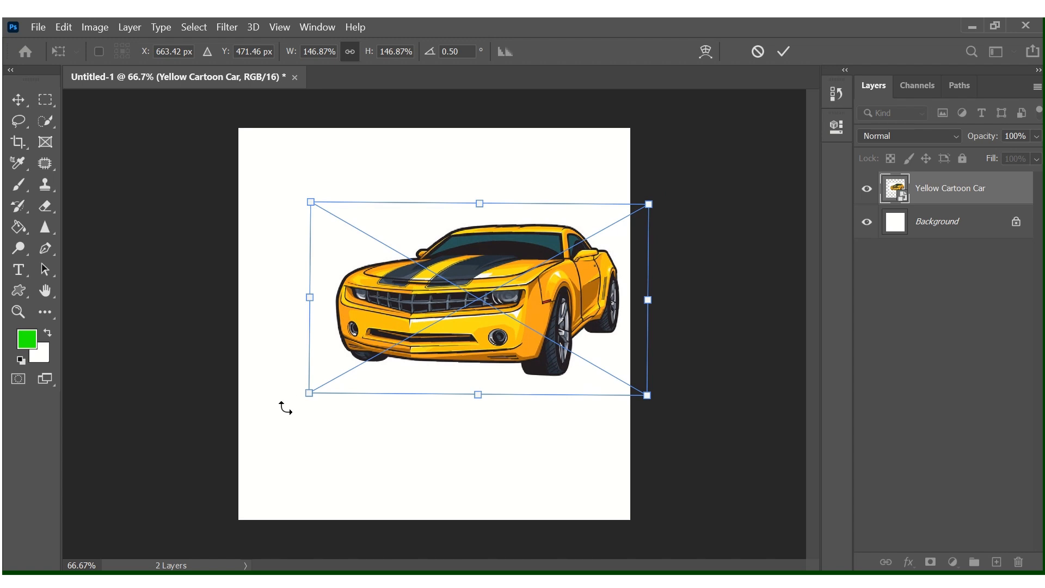
pyautogui.moveTo(309, 392); pyautogui.dragTo(278, 409)
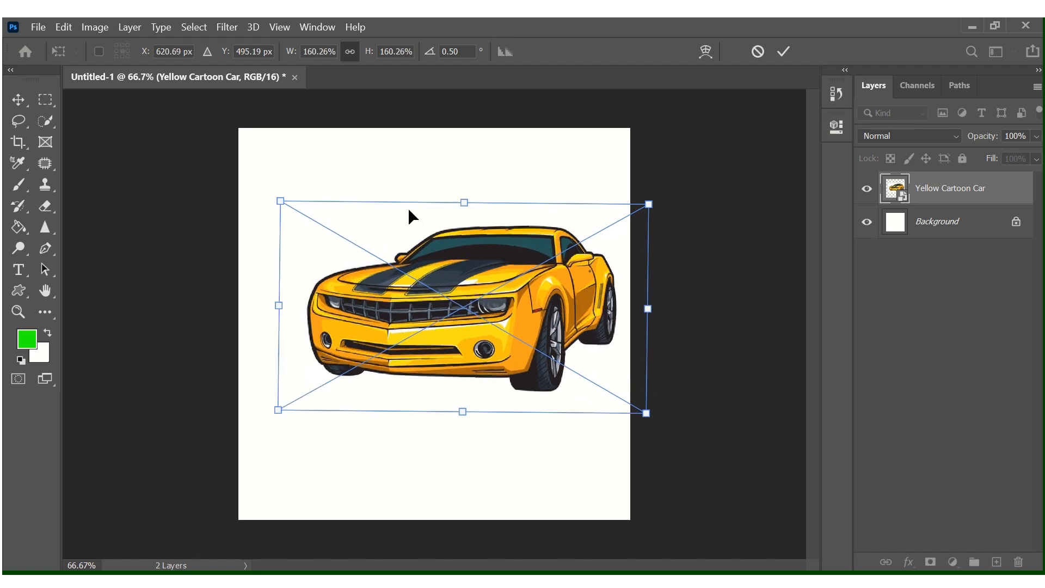
pyautogui.moveTo(464, 201); pyautogui.dragTo(463, 271)
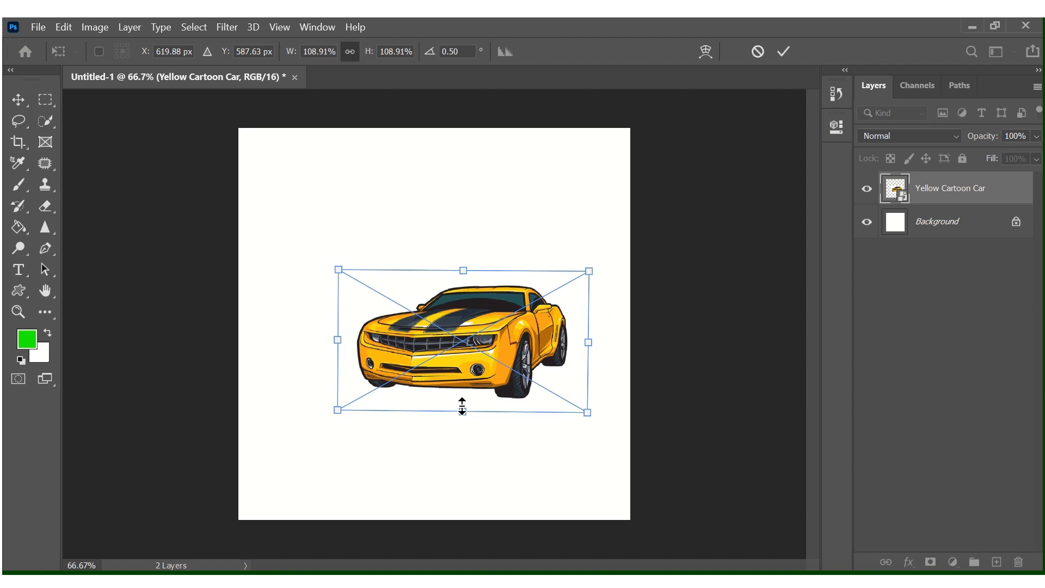
pyautogui.moveTo(462, 412); pyautogui.dragTo(462, 401)
pyautogui.moveTo(480, 345); pyautogui.dragTo(447, 334)
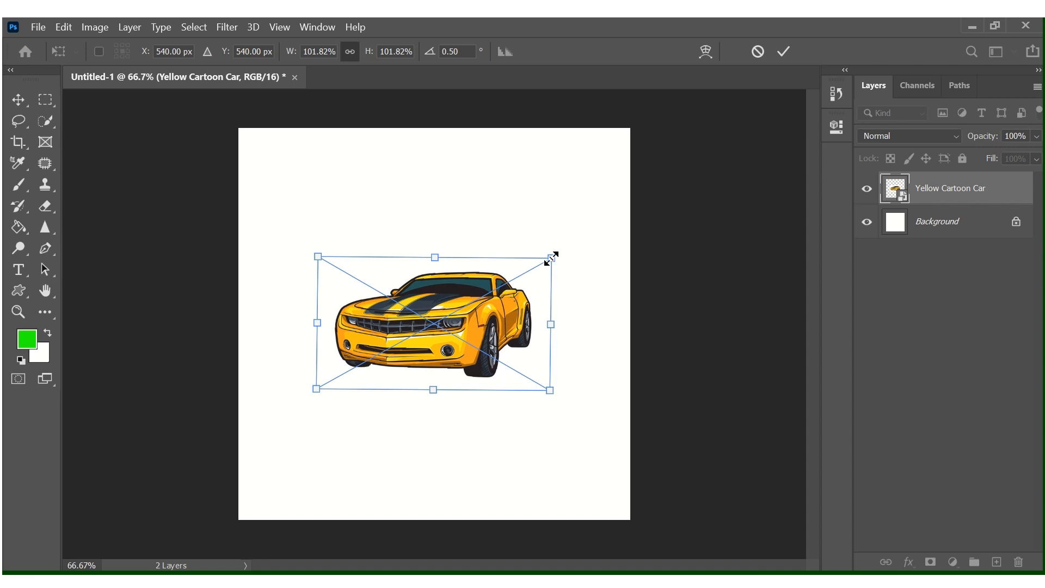
# Resize the car to about 104%, try stretching it taller and wider, then undo the stretches.
pyautogui.moveTo(551, 257); pyautogui.dragTo(605, 229)
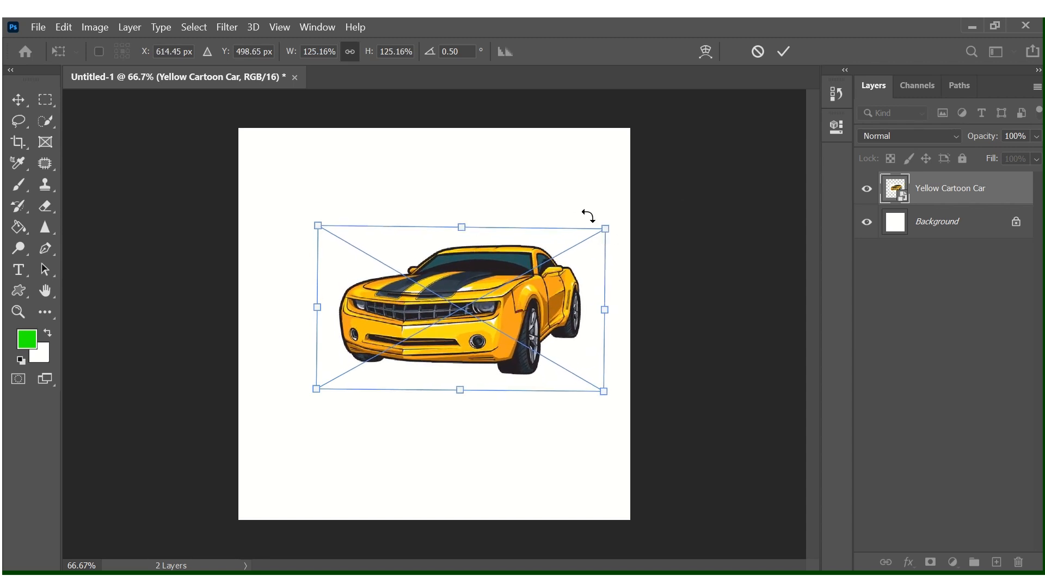
pyautogui.moveTo(604, 229); pyautogui.dragTo(531, 271)
pyautogui.moveTo(423, 273); pyautogui.dragTo(419, 241)
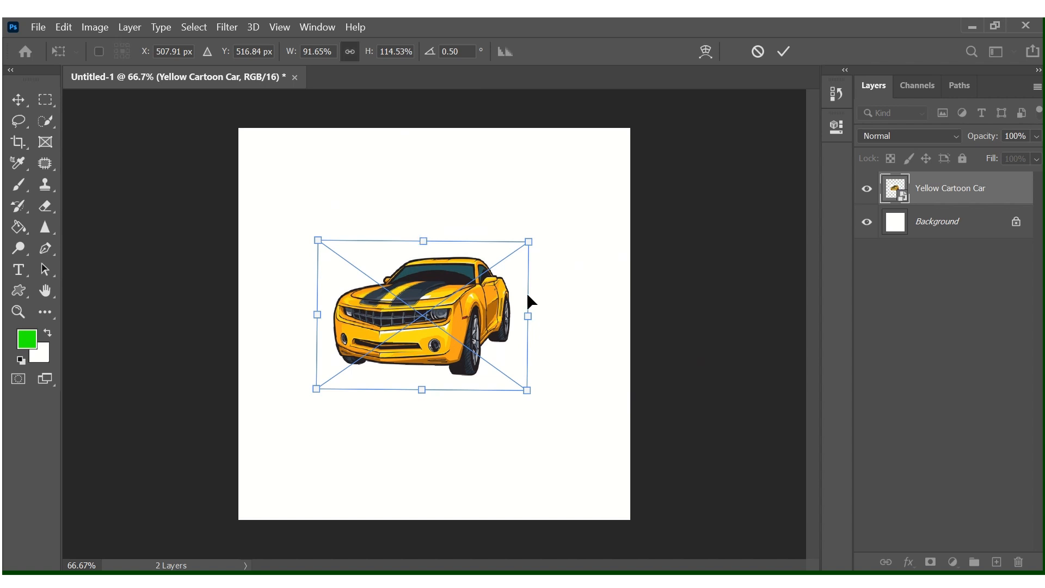
pyautogui.moveTo(527, 317)
pyautogui.mouseDown()
pyautogui.moveTo(606, 310)
pyautogui.moveTo(543, 312)
pyautogui.mouseUp()
pyautogui.hotkey('ctrl', 'z')
pyautogui.hotkey('ctrl', 'z')
pyautogui.hotkey('ctrl', 'z')
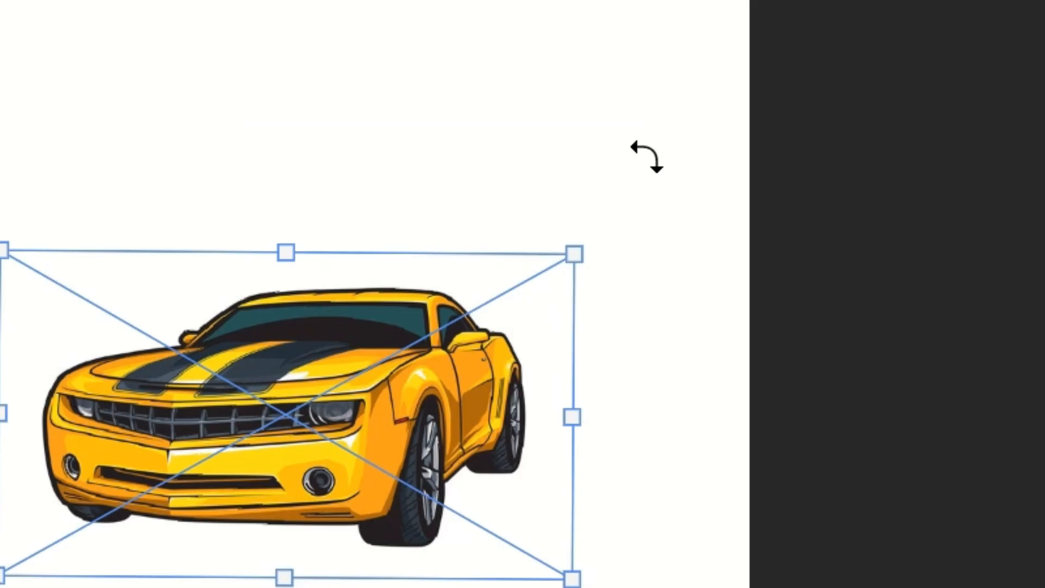
# Rotate the car through about 13°, 30° and 60°, ending nearly level at about 1.48°.
pyautogui.moveTo(659, 181); pyautogui.dragTo(549, 587)
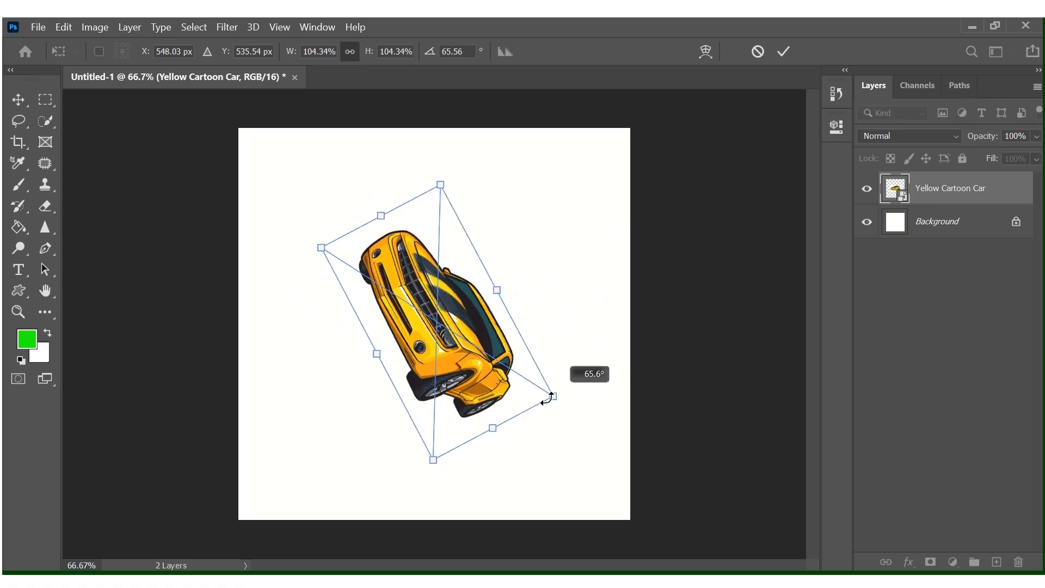
pyautogui.moveTo(547, 399); pyautogui.dragTo(584, 239)
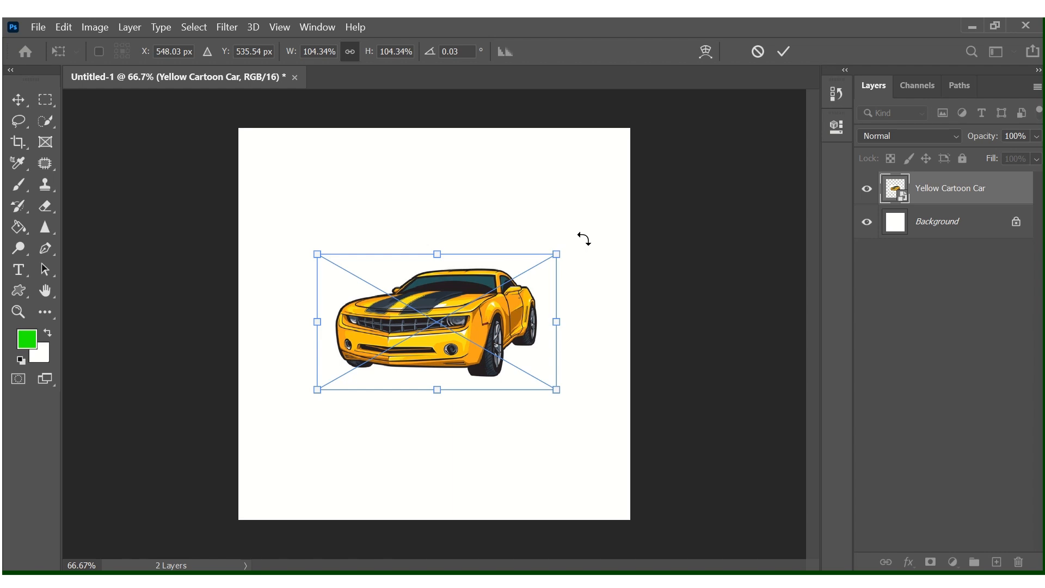
pyautogui.moveTo(584, 238); pyautogui.dragTo(601, 270)
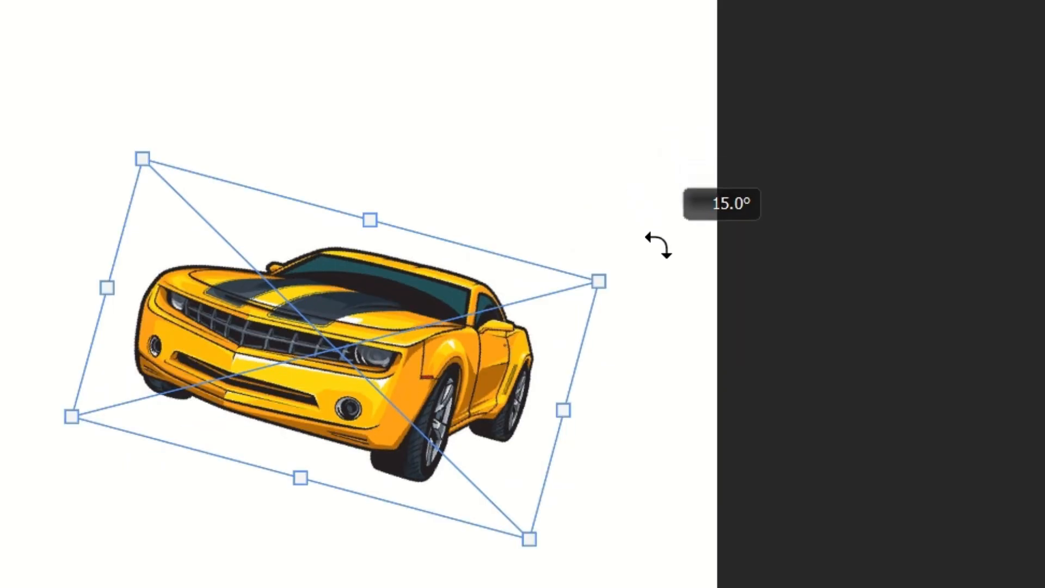
pyautogui.moveTo(659, 244); pyautogui.dragTo(669, 507)
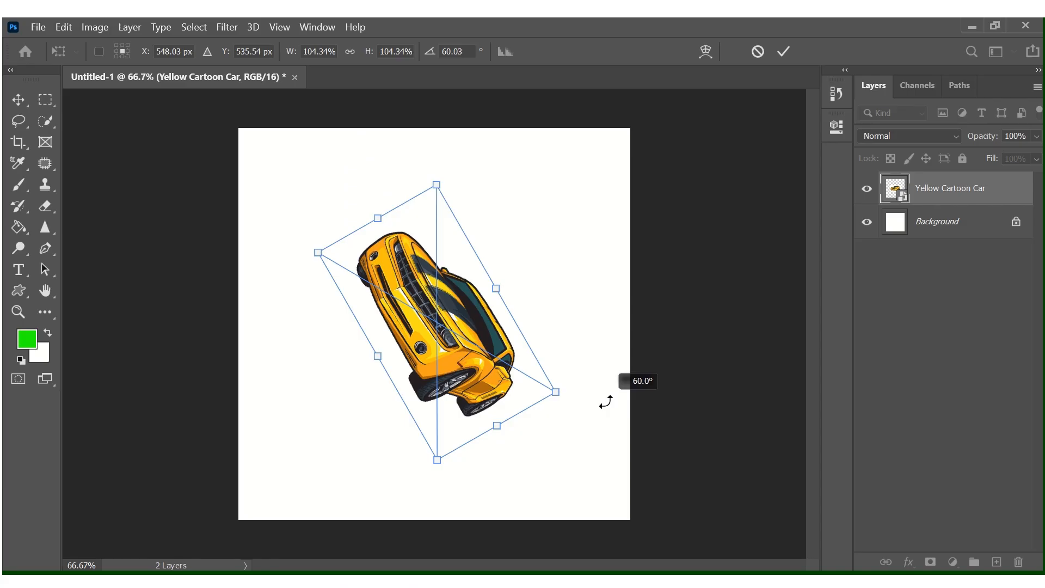
pyautogui.moveTo(605, 402); pyautogui.dragTo(600, 235)
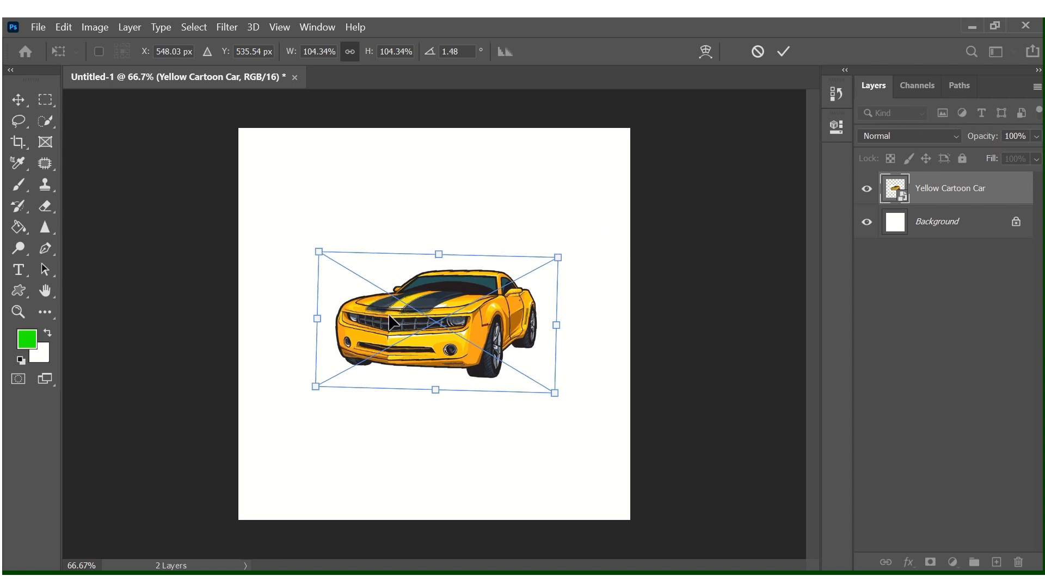
# Flip the car horizontally in the transform box and level it.
pyautogui.rightClick(419, 314)
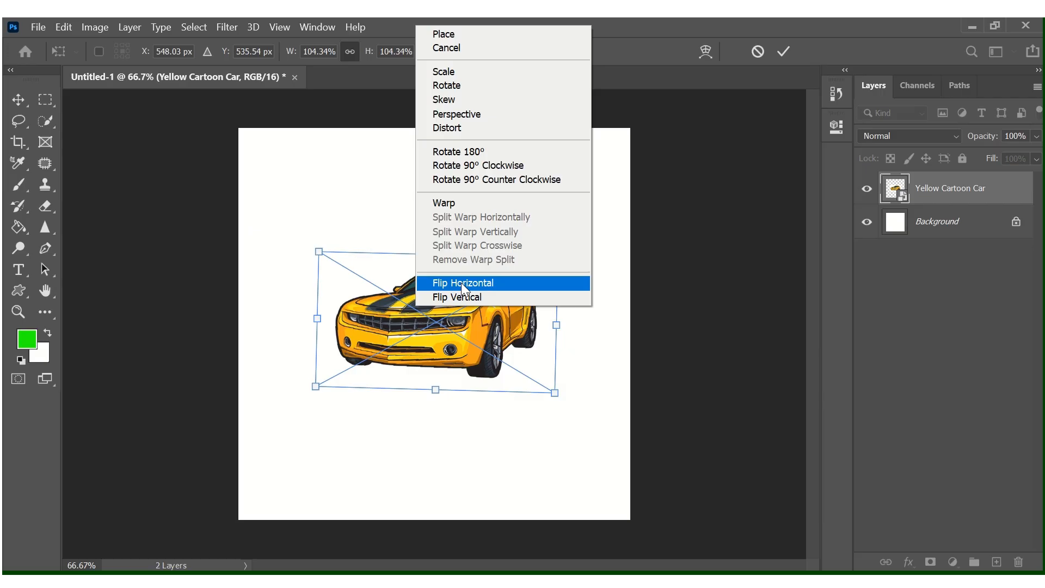
pyautogui.click(430, 276)
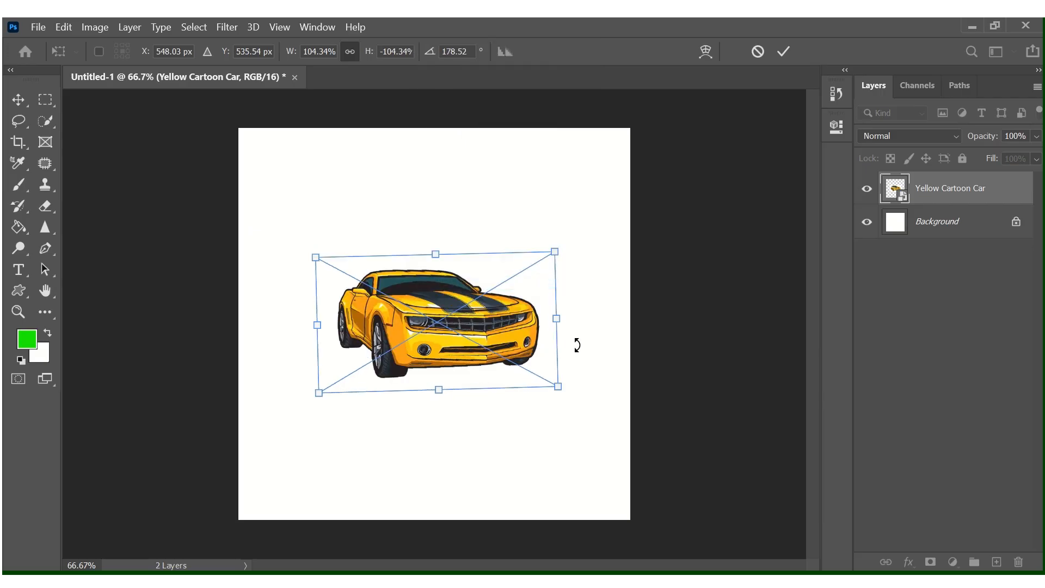
pyautogui.moveTo(577, 360)
pyautogui.mouseDown()
pyautogui.moveTo(572, 373)
pyautogui.moveTo(576, 361)
pyautogui.mouseUp()
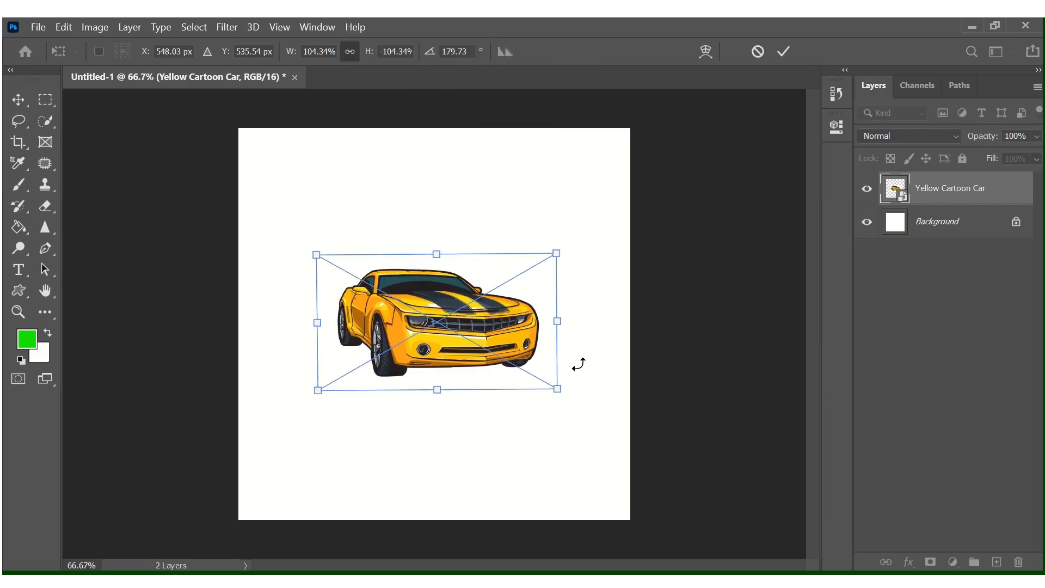
# Flip the car vertically, then undo the vertical flip.
pyautogui.rightClick(448, 315)
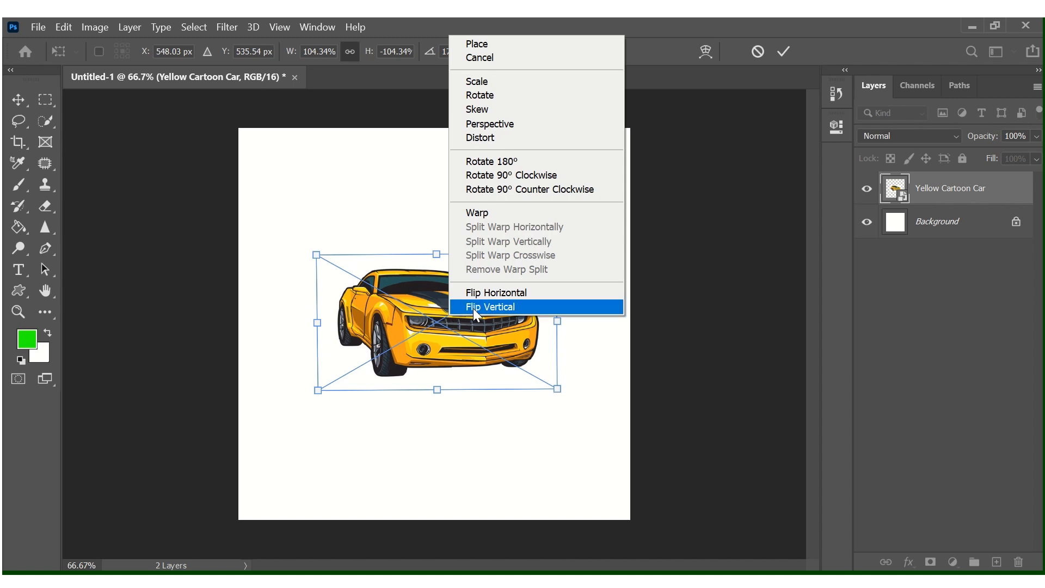
pyautogui.click(490, 307)
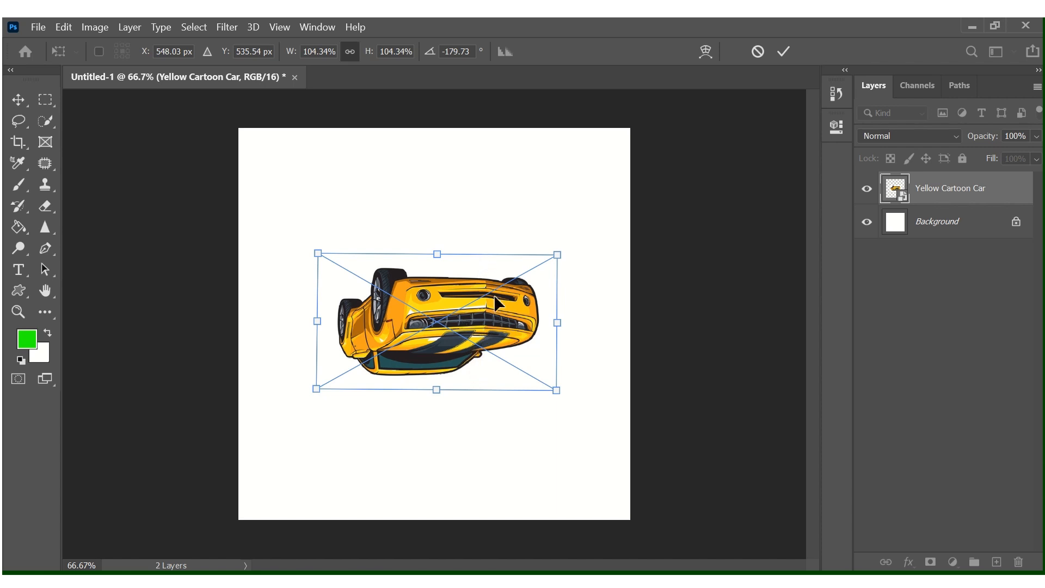
pyautogui.hotkey('ctrl', 'z')
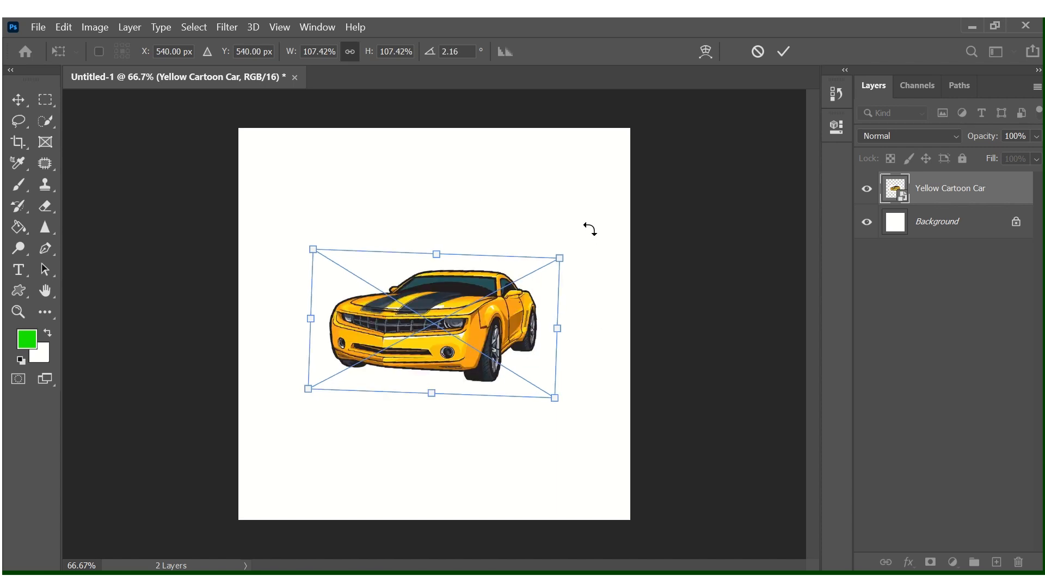
# Swing the car's rotation out to 22.5° and back to 0.96°.
pyautogui.moveTo(588, 223)
pyautogui.mouseDown()
pyautogui.moveTo(602, 250)
pyautogui.moveTo(610, 345)
pyautogui.moveTo(596, 196)
pyautogui.moveTo(602, 230)
pyautogui.moveTo(598, 212)
pyautogui.mouseUp()
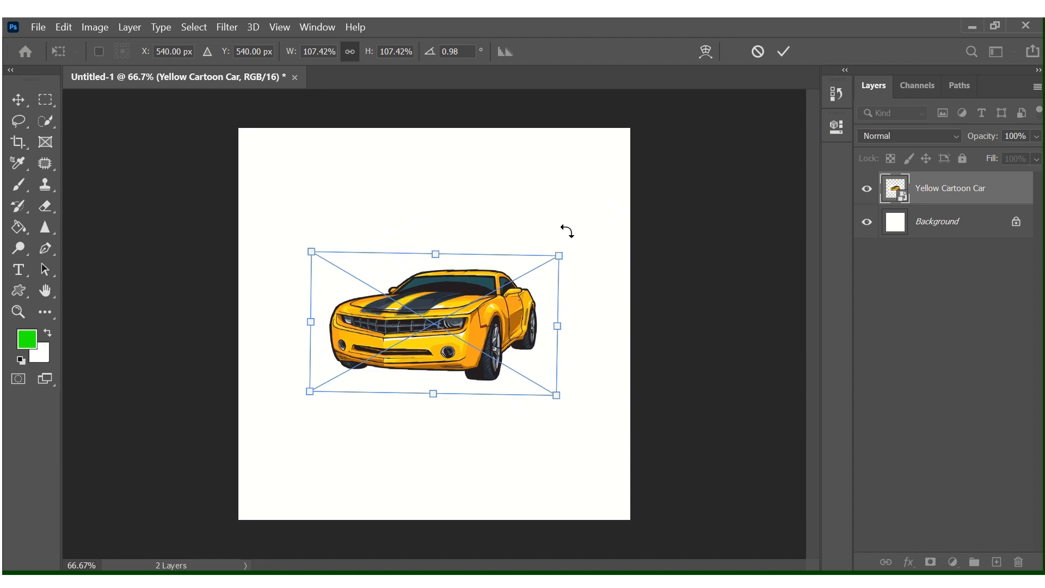
pyautogui.moveTo(567, 231); pyautogui.dragTo(541, 240)
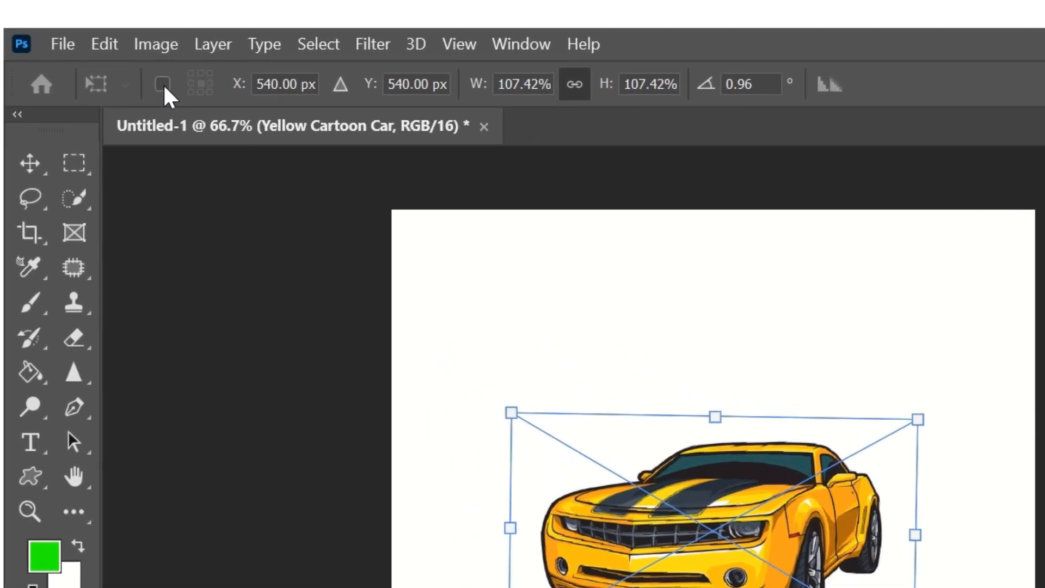
# Show the reference point, level the car, and scale it evenly from centre to about 121%.
pyautogui.click(175, 90)
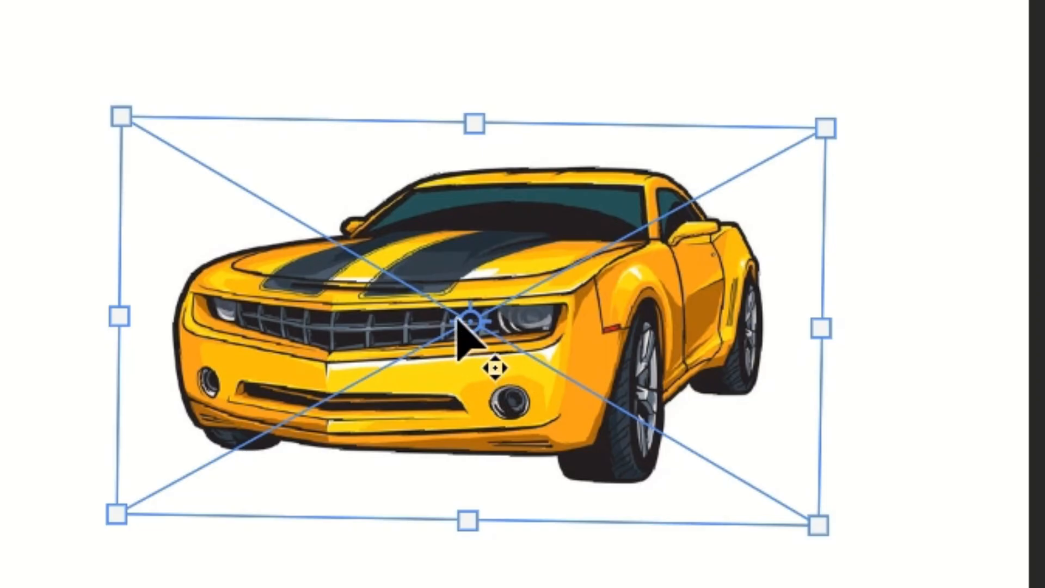
pyautogui.moveTo(903, 56); pyautogui.dragTo(925, 369)
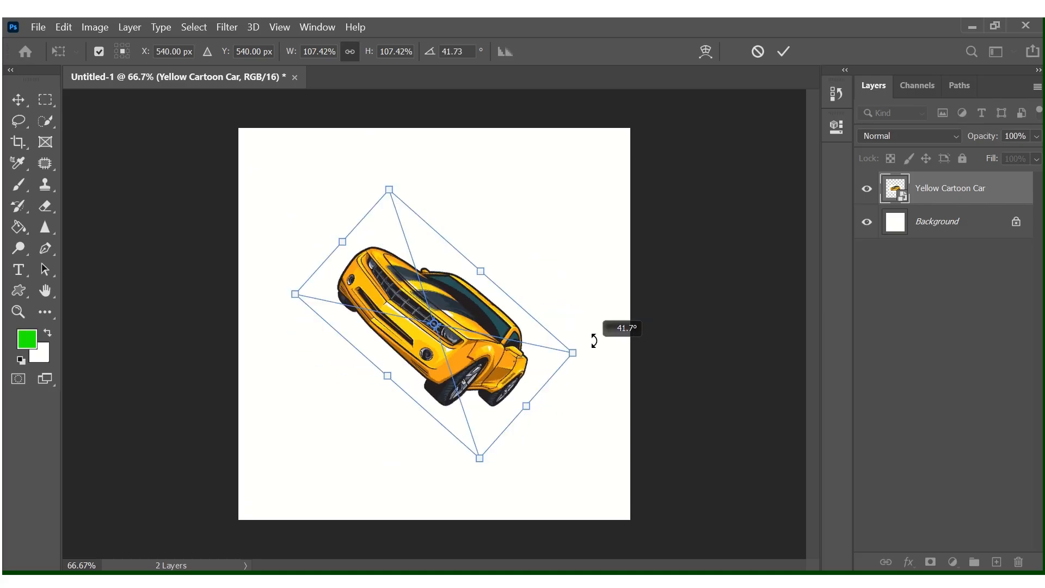
pyautogui.moveTo(593, 340); pyautogui.dragTo(574, 236)
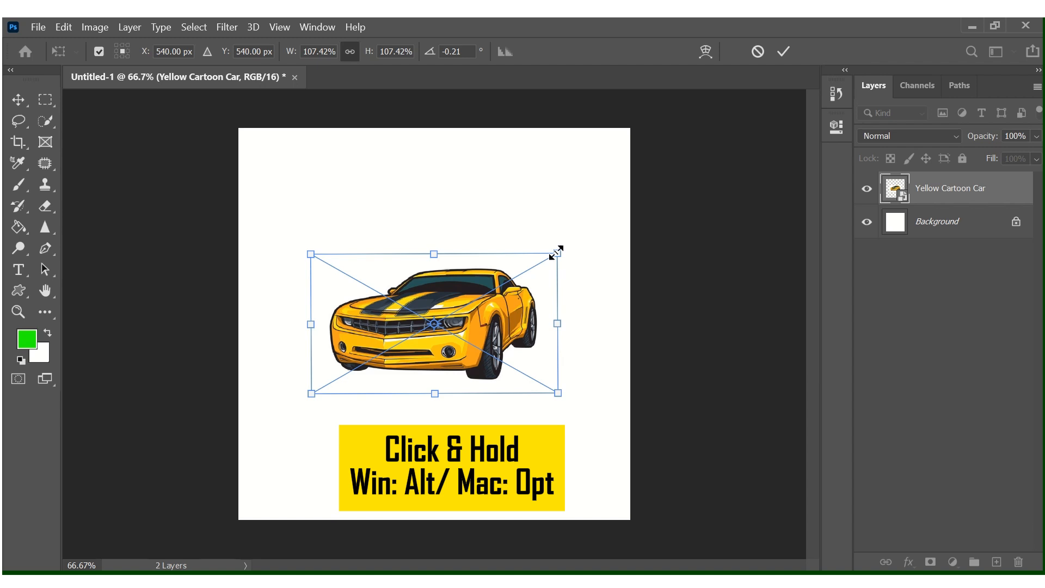
pyautogui.moveTo(556, 252)
pyautogui.mouseDown()
pyautogui.moveTo(574, 216)
pyautogui.moveTo(725, 217)
pyautogui.moveTo(702, 231)
pyautogui.moveTo(550, 242)
pyautogui.moveTo(566, 231)
pyautogui.moveTo(674, 224)
pyautogui.moveTo(593, 233)
pyautogui.moveTo(610, 236)
pyautogui.moveTo(569, 248)
pyautogui.mouseUp()
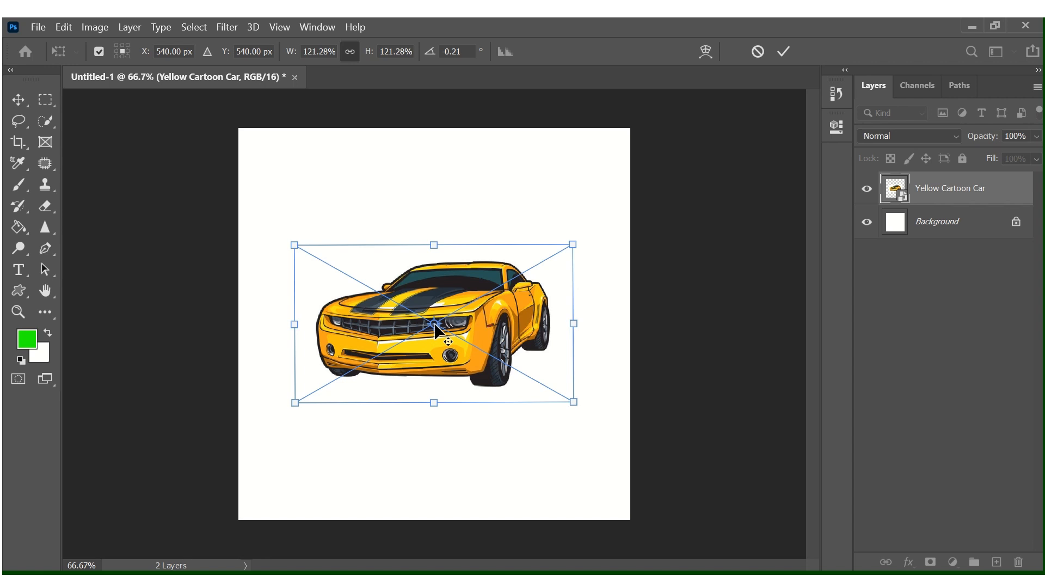
# Test rotating around moved pivot points and distorting a corner, then undo back to the centred pivot.
pyautogui.moveTo(435, 324); pyautogui.dragTo(363, 258)
pyautogui.moveTo(603, 213); pyautogui.dragTo(670, 210)
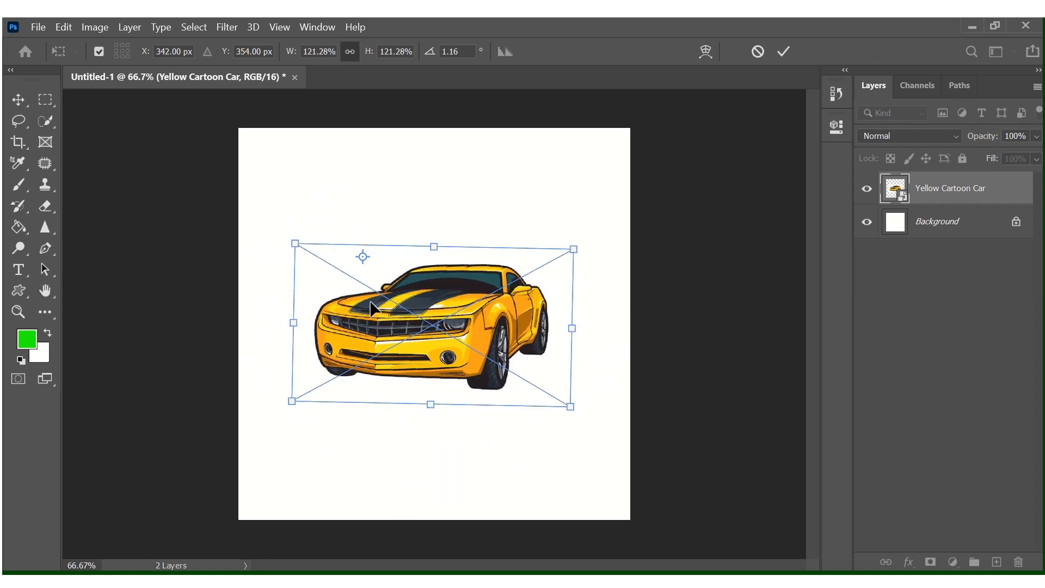
pyautogui.moveTo(362, 256); pyautogui.dragTo(455, 163)
pyautogui.moveTo(622, 215); pyautogui.dragTo(718, 240)
pyautogui.moveTo(563, 409); pyautogui.dragTo(571, 129)
pyautogui.hotkey('ctrl', 'z')
pyautogui.hotkey('ctrl', 'z')
pyautogui.hotkey('ctrl', 'z')
pyautogui.hotkey('ctrl', 'z')
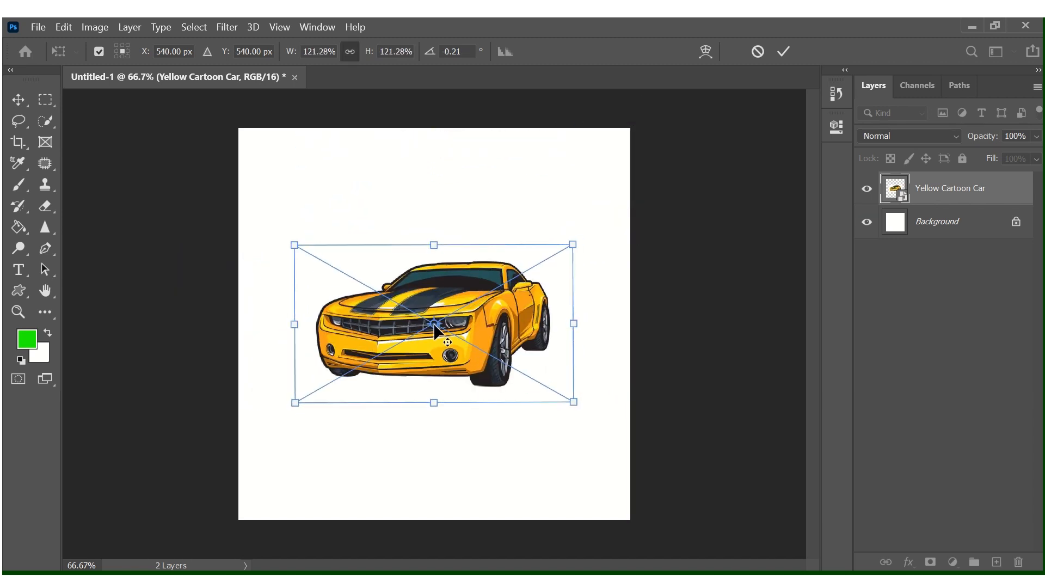
pyautogui.moveTo(436, 326); pyautogui.dragTo(387, 207)
pyautogui.hotkey('ctrl', 'z')
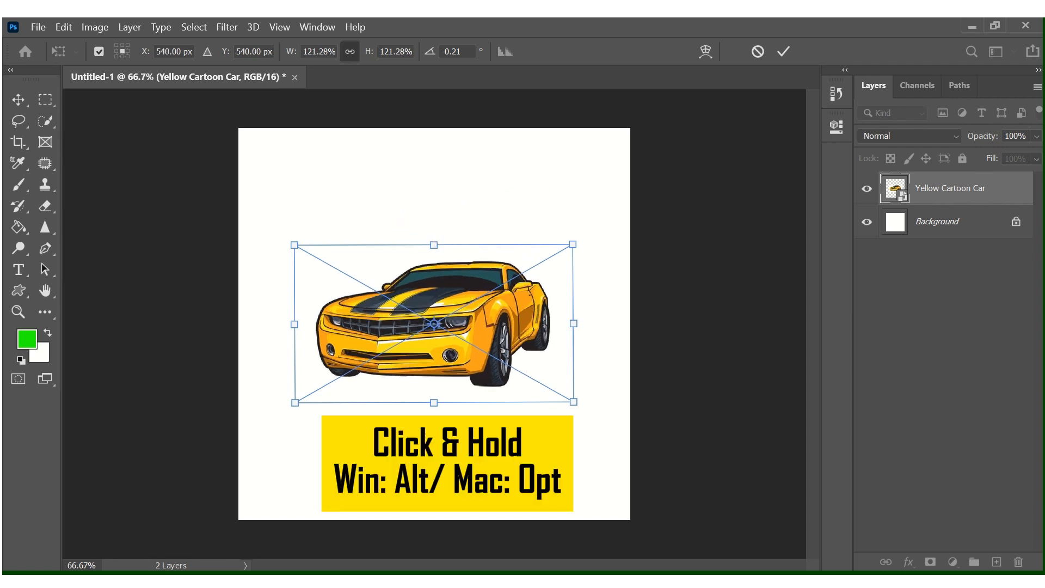
pyautogui.keyDown('alt'); pyautogui.click(479, 183); pyautogui.keyUp('alt')
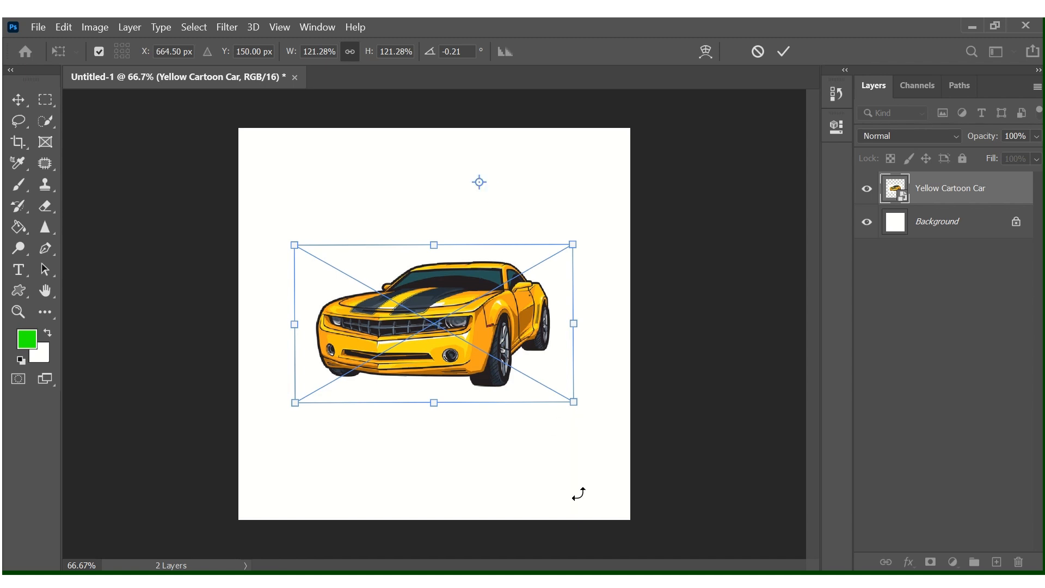
pyautogui.keyDown('alt'); pyautogui.click(510, 454); pyautogui.keyUp('alt')
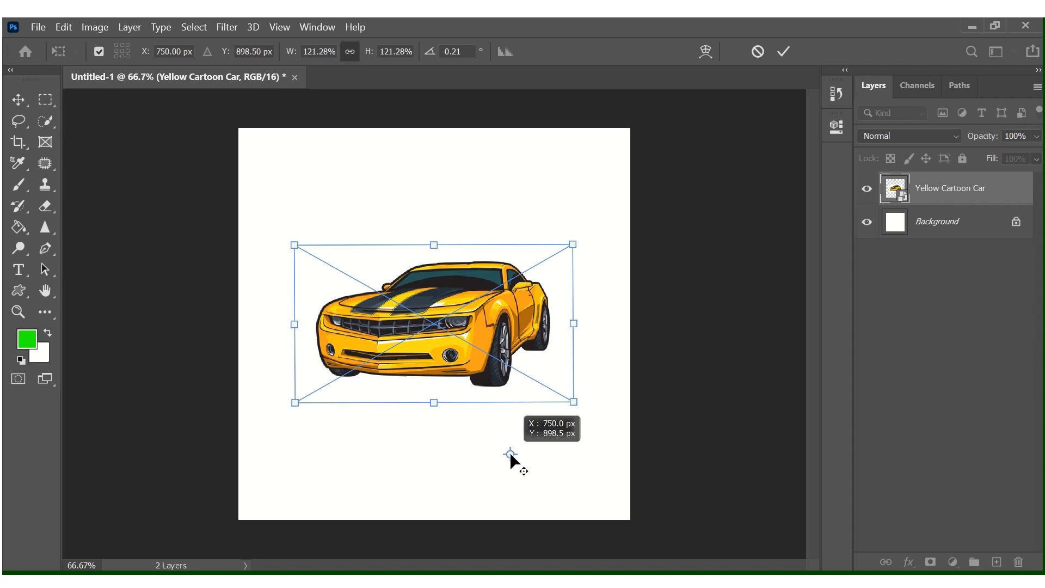
pyautogui.keyDown('alt'); pyautogui.click(261, 451); pyautogui.keyUp('alt')
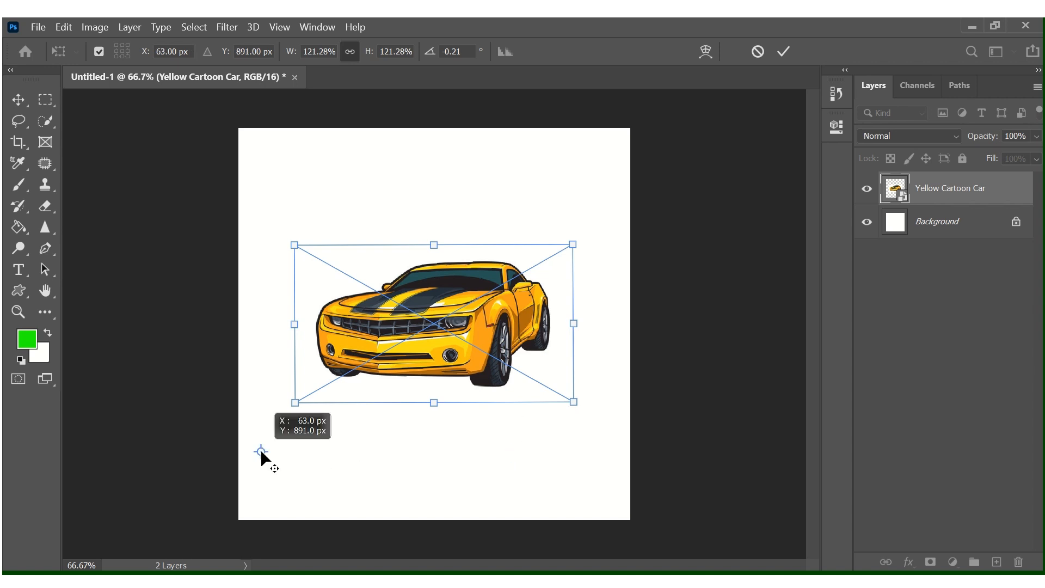
pyautogui.keyDown('alt'); pyautogui.click(259, 241); pyautogui.keyUp('alt')
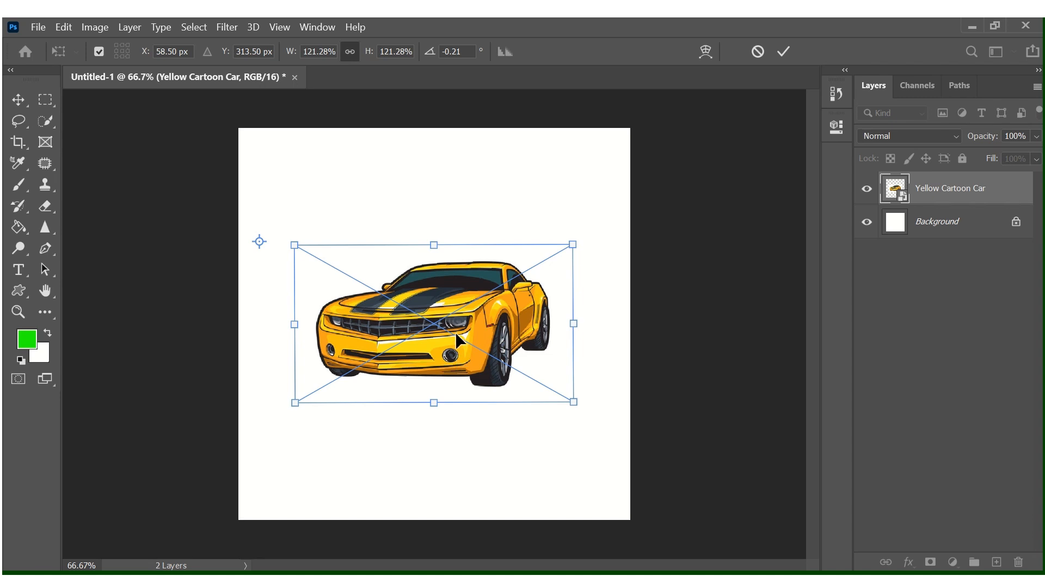
pyautogui.keyDown('alt'); pyautogui.click(435, 323); pyautogui.keyUp('alt')
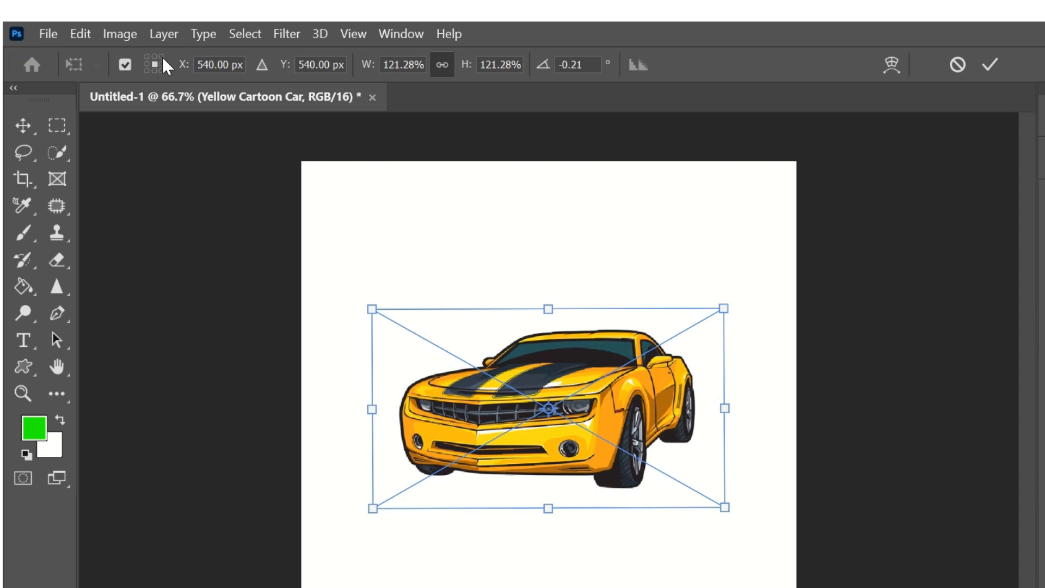
pyautogui.click(163, 57)
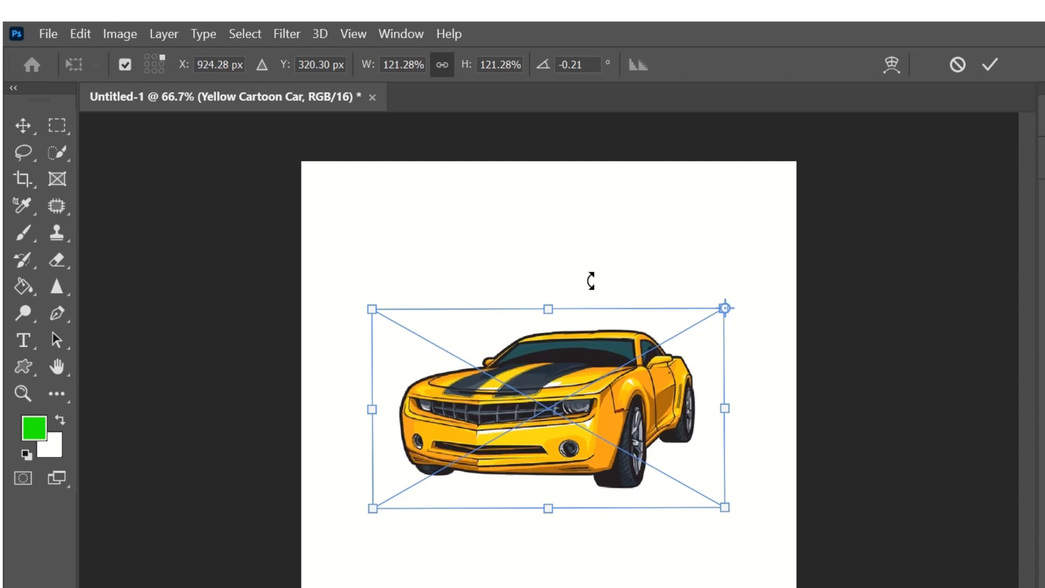
pyautogui.click(147, 56)
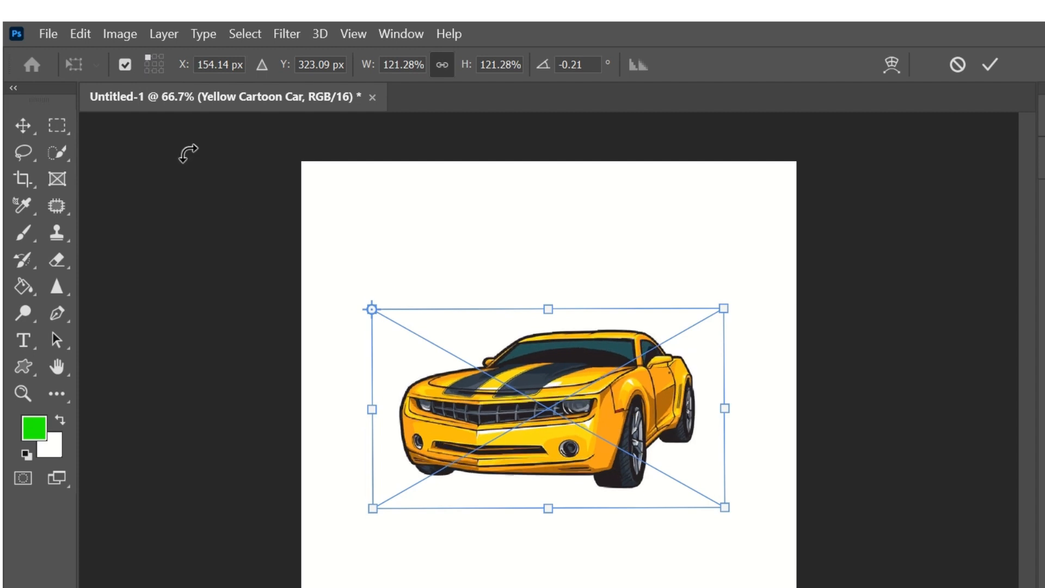
pyautogui.click(161, 70)
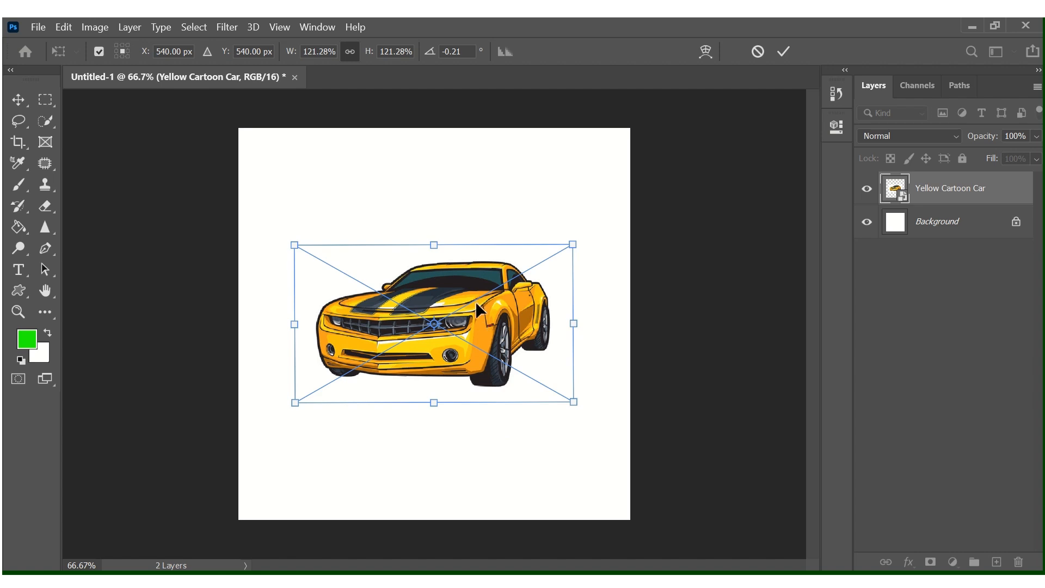
pyautogui.rightClick(460, 333)
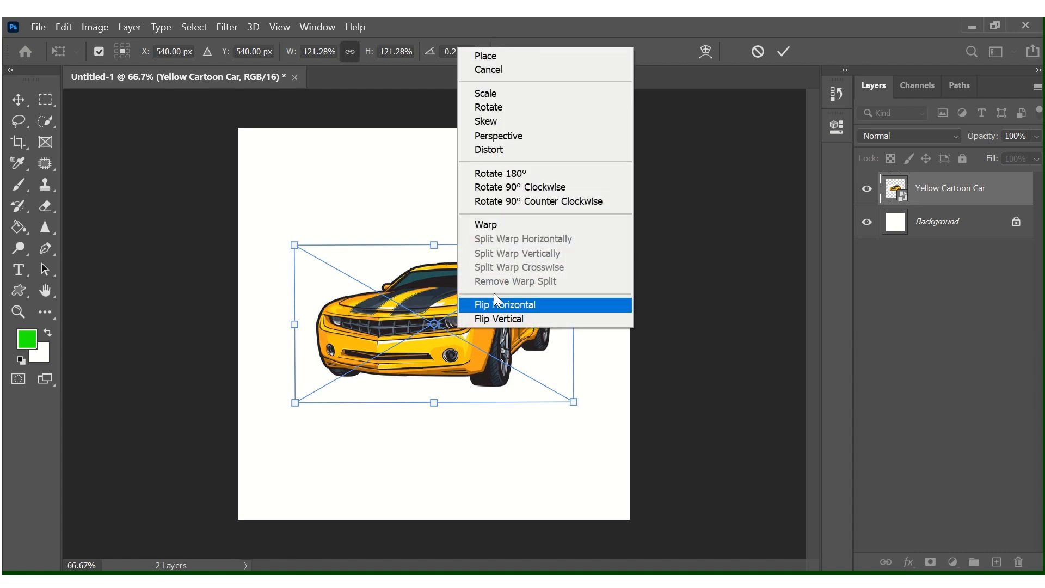
pyautogui.click(537, 173)
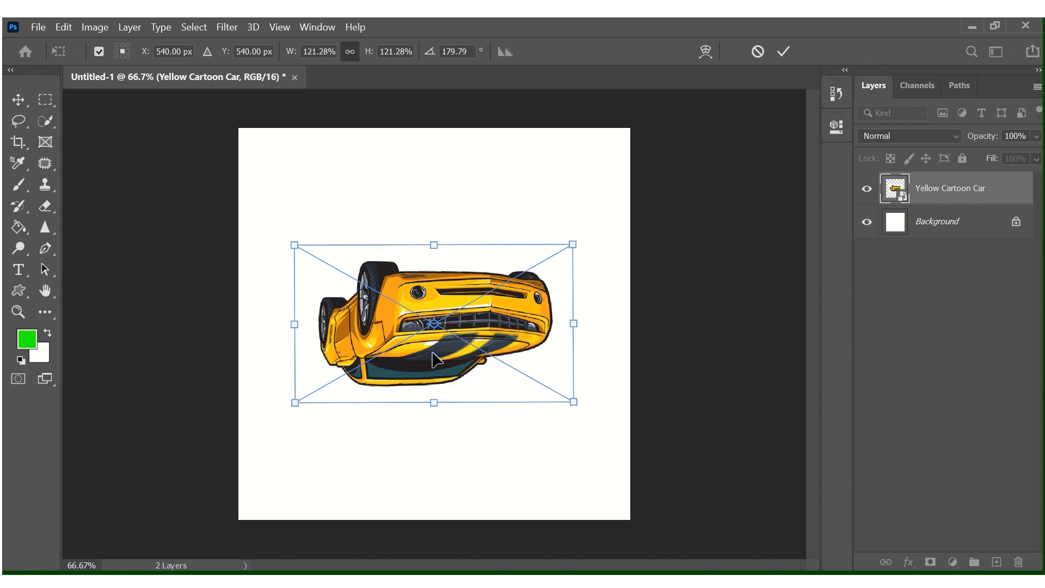
pyautogui.rightClick(459, 312)
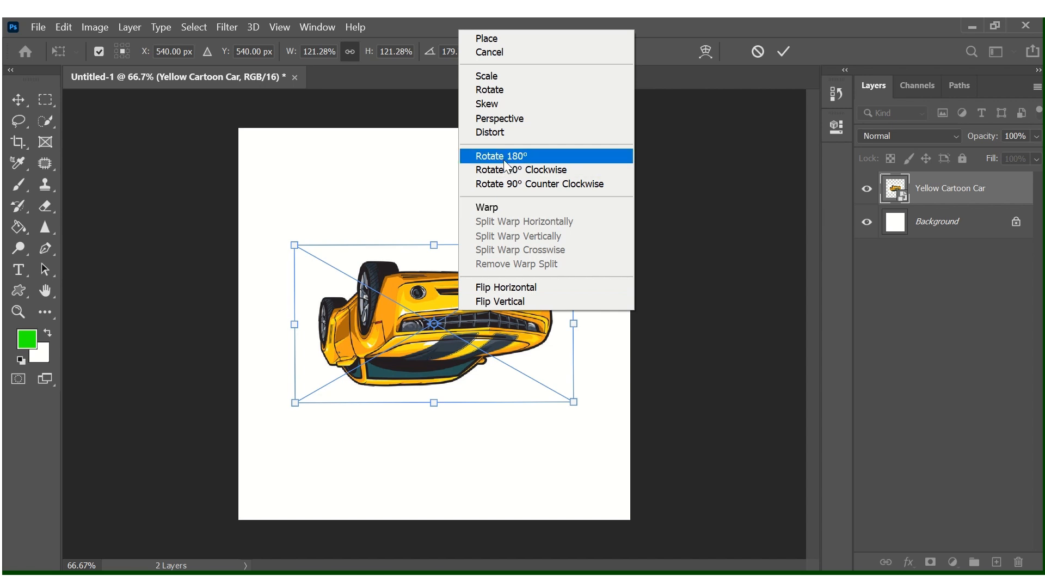
pyautogui.click(519, 171)
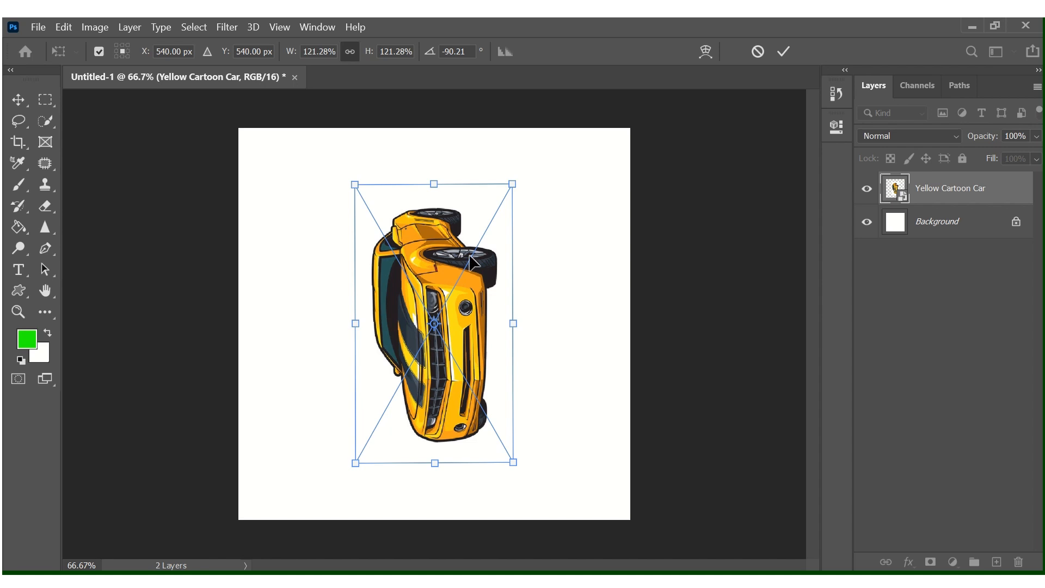
pyautogui.rightClick(440, 294)
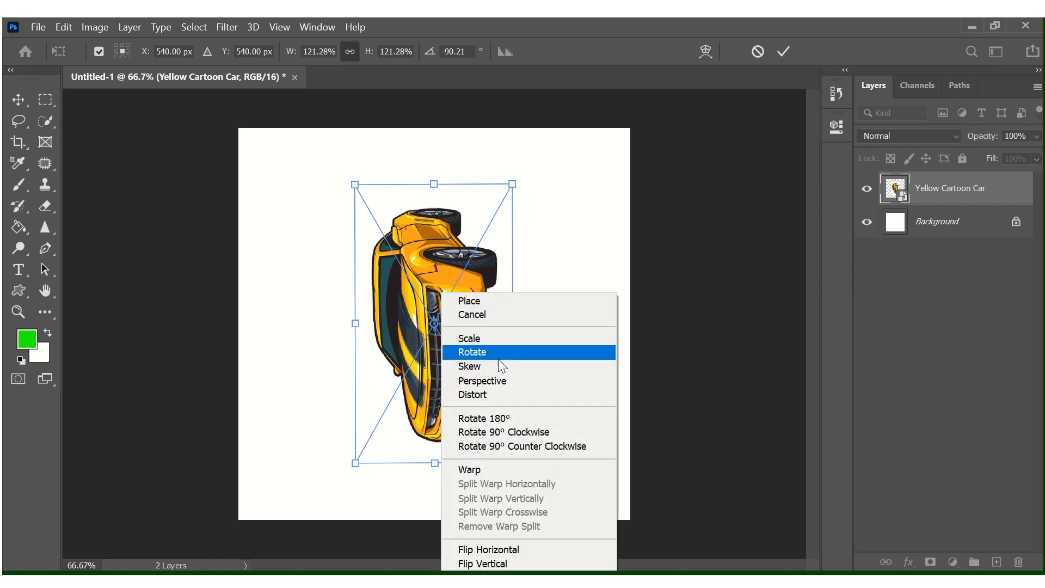
pyautogui.click(504, 445)
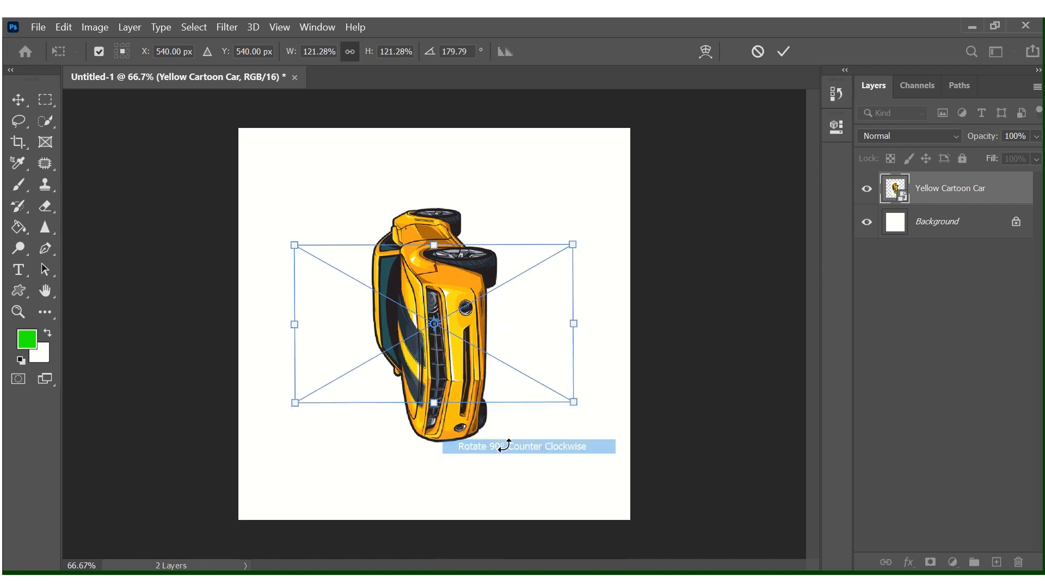
pyautogui.rightClick(476, 308)
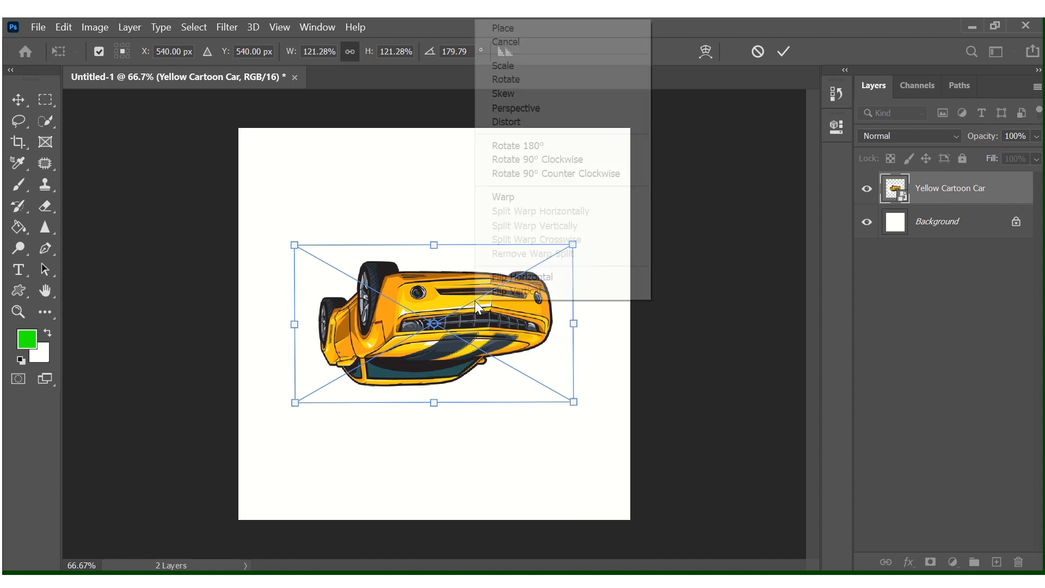
pyautogui.click(498, 145)
# Switch the transform to Scale and resize the car from its top-right corner.
pyautogui.rightClick(487, 292)
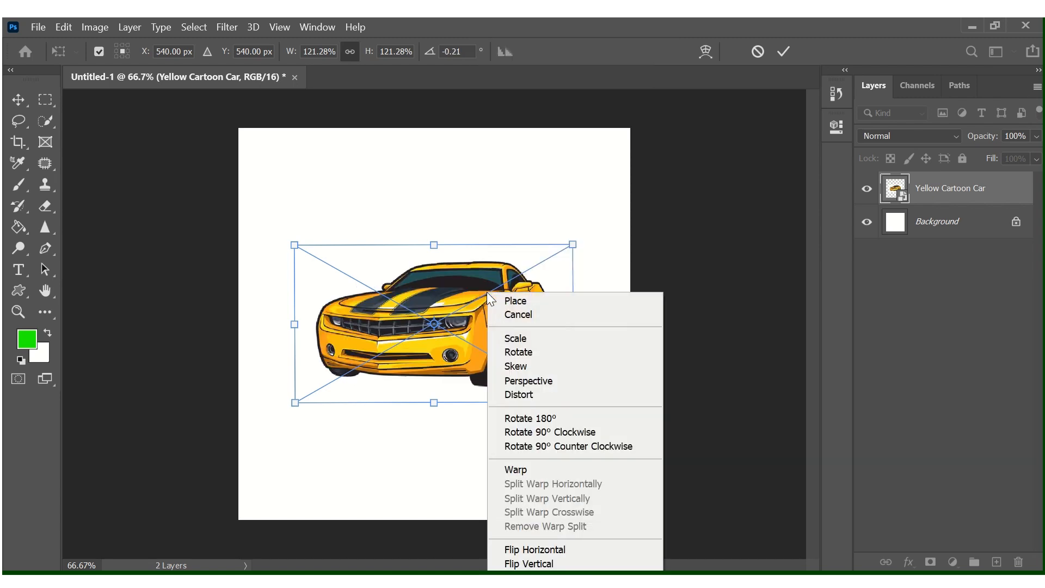
pyautogui.click(569, 340)
pyautogui.moveTo(576, 246)
pyautogui.mouseDown()
pyautogui.moveTo(578, 235)
pyautogui.moveTo(677, 205)
pyautogui.moveTo(467, 296)
pyautogui.moveTo(584, 255)
pyautogui.mouseUp()
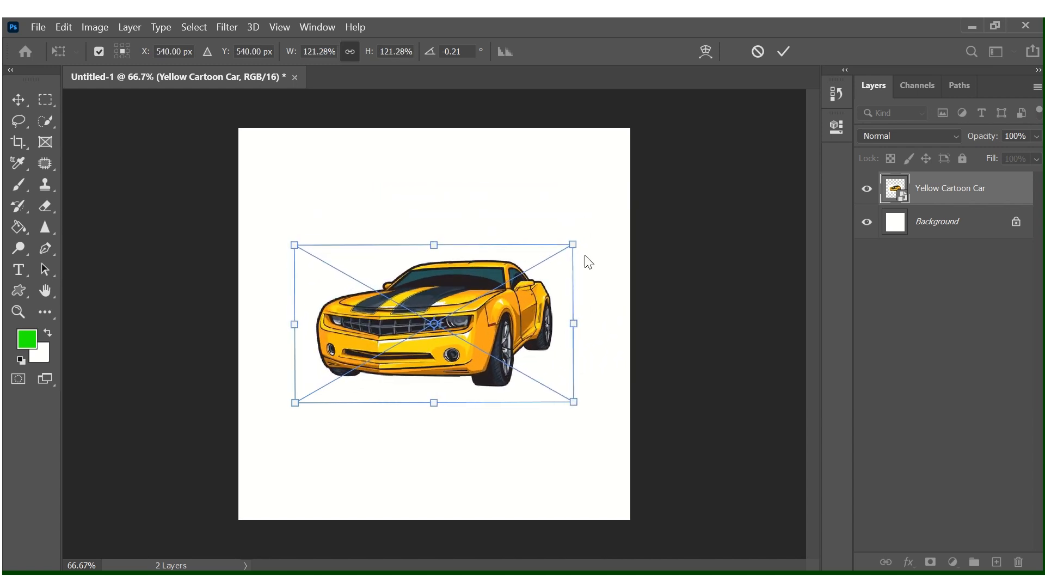
# Switch to Rotate and tilt the car clockwise to about 2.64°.
pyautogui.rightClick(473, 293)
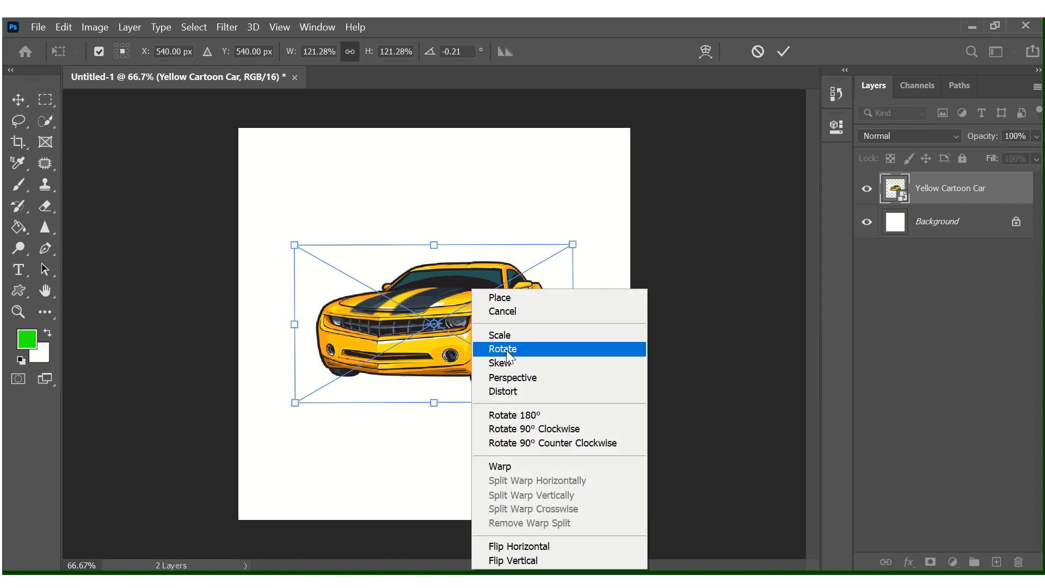
pyautogui.click(506, 350)
pyautogui.moveTo(591, 213)
pyautogui.mouseDown()
pyautogui.moveTo(616, 206)
pyautogui.moveTo(599, 218)
pyautogui.mouseUp()
# Switch to Skew and slant the car by dragging its top-right and bottom-left corners.
pyautogui.rightClick(454, 286)
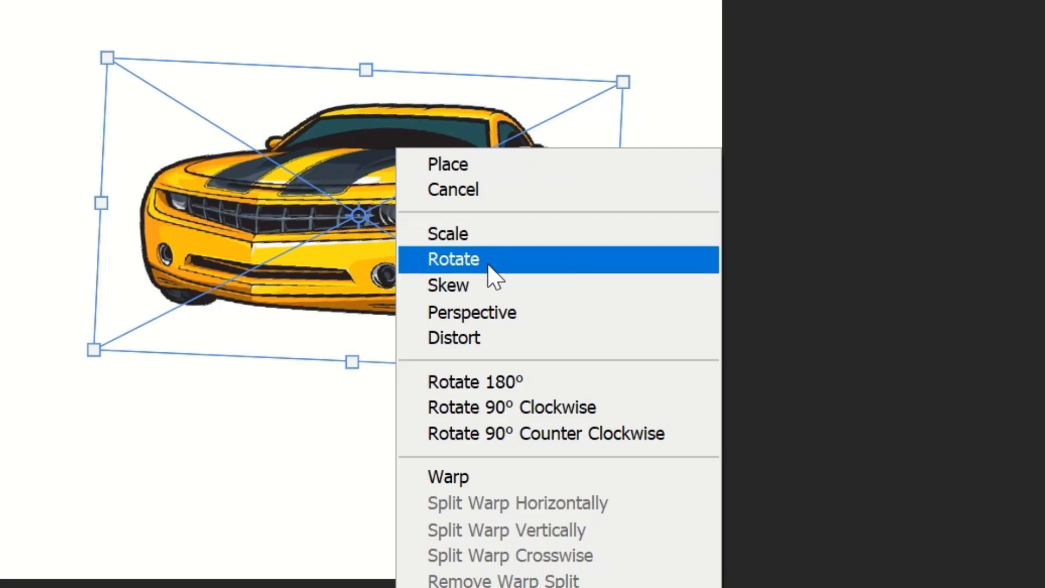
pyautogui.click(491, 286)
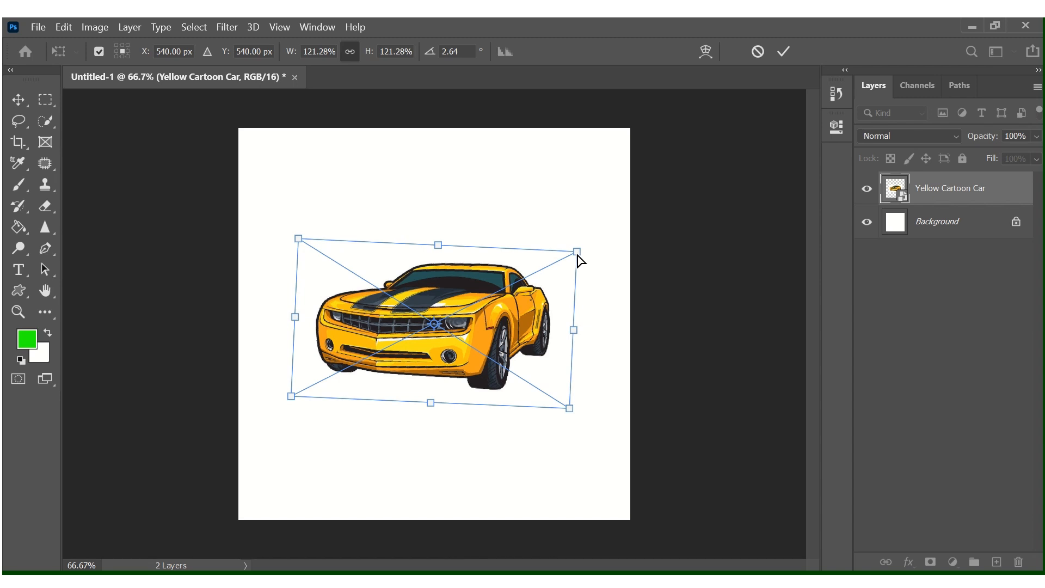
pyautogui.moveTo(580, 260); pyautogui.dragTo(399, 297)
pyautogui.moveTo(402, 246); pyautogui.dragTo(391, 245)
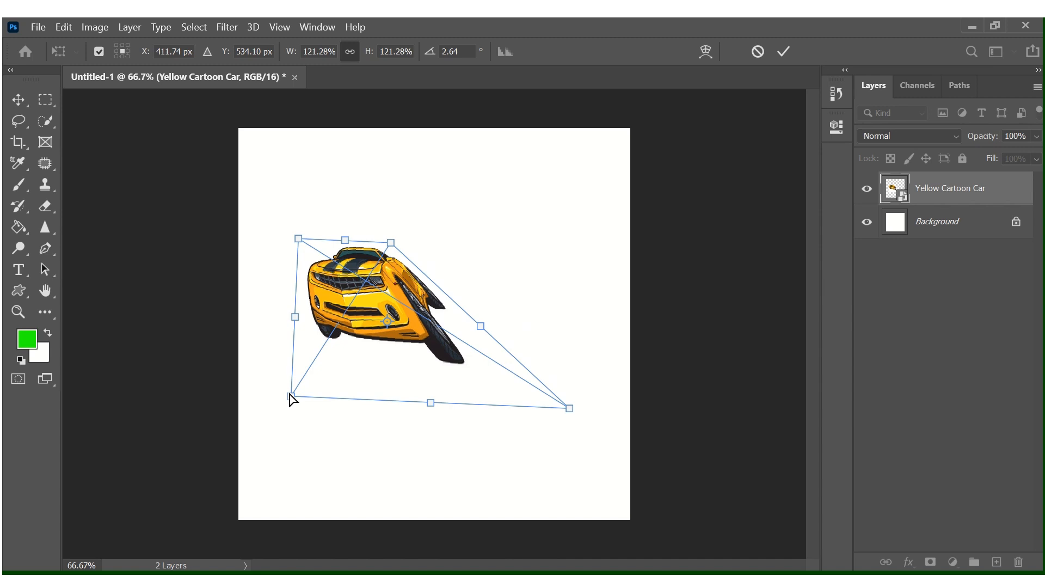
pyautogui.moveTo(291, 396); pyautogui.dragTo(312, 402)
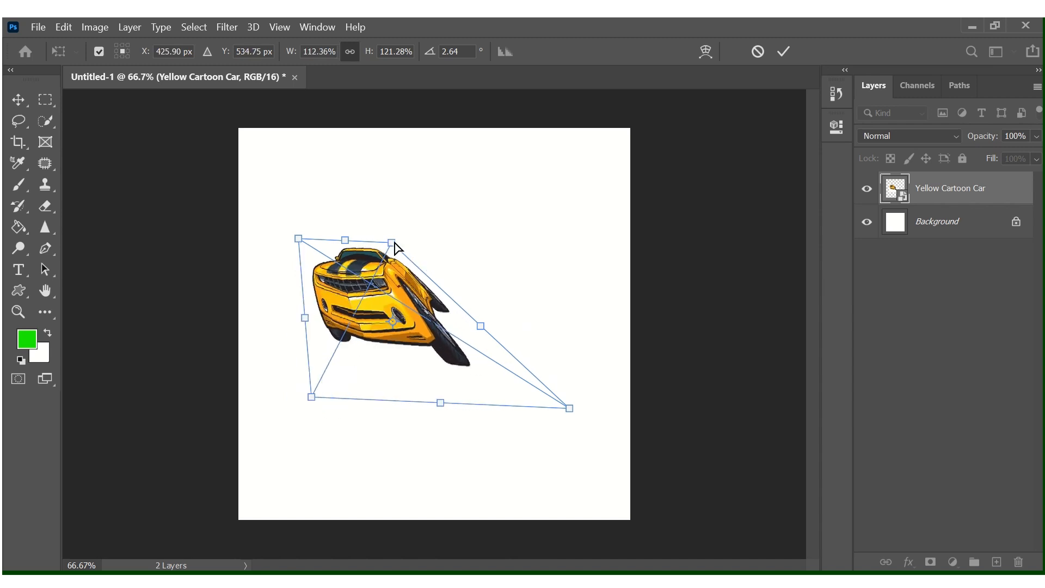
pyautogui.moveTo(402, 246); pyautogui.dragTo(627, 249)
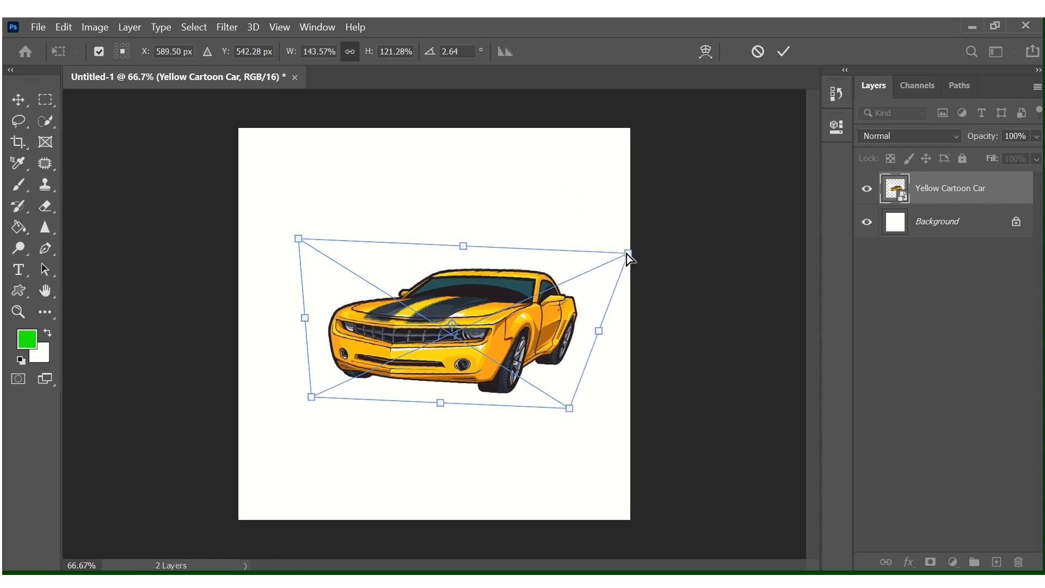
pyautogui.moveTo(626, 253); pyautogui.dragTo(427, 271)
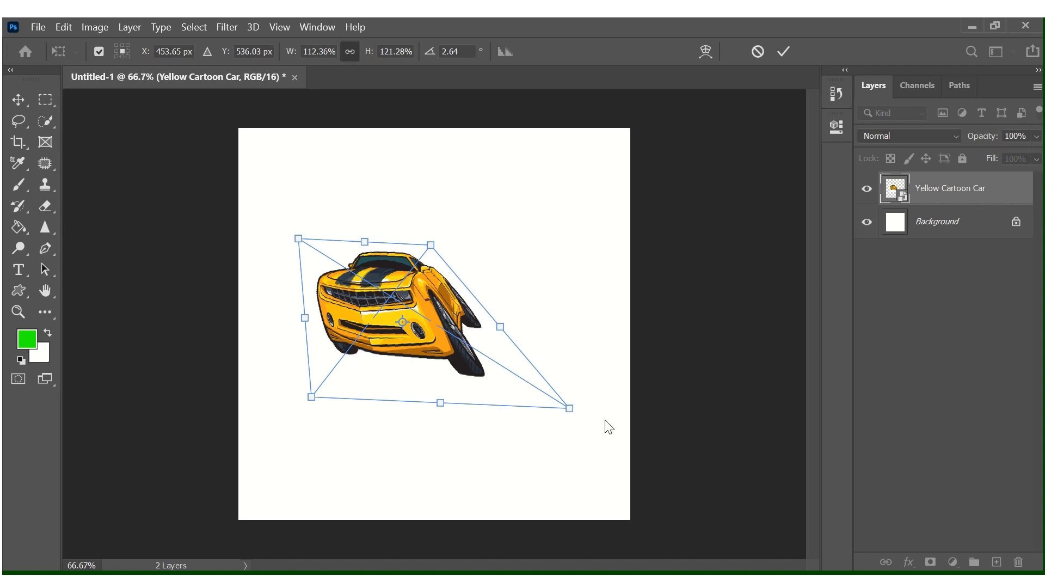
# Skew the remaining corners, then step back through undo to the 143.57%-wide skewed shape.
pyautogui.moveTo(569, 408); pyautogui.dragTo(520, 348)
pyautogui.moveTo(314, 401); pyautogui.dragTo(390, 384)
pyautogui.moveTo(433, 245); pyautogui.dragTo(371, 241)
pyautogui.moveTo(299, 244); pyautogui.dragTo(245, 296)
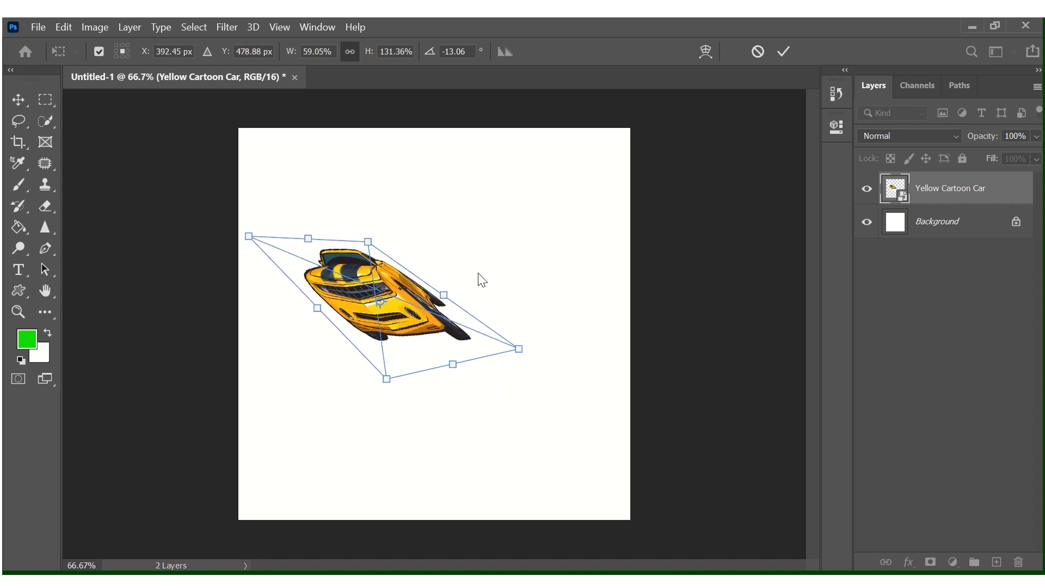
pyautogui.moveTo(370, 242); pyautogui.dragTo(502, 245)
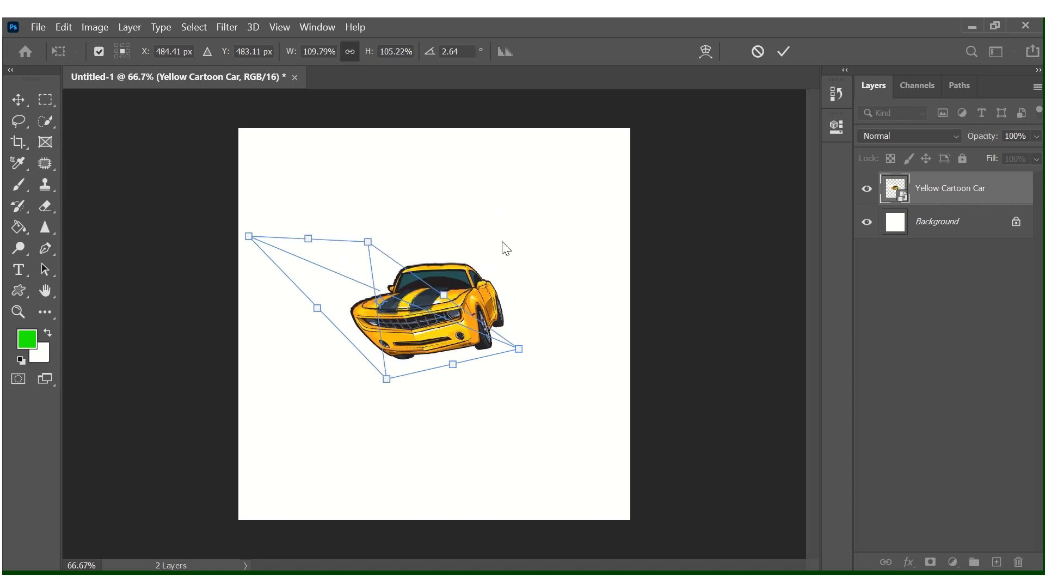
pyautogui.hotkey('ctrl', 'z')
pyautogui.hotkey('ctrl', 'z')
pyautogui.hotkey('ctrl', 'shift', 'z')
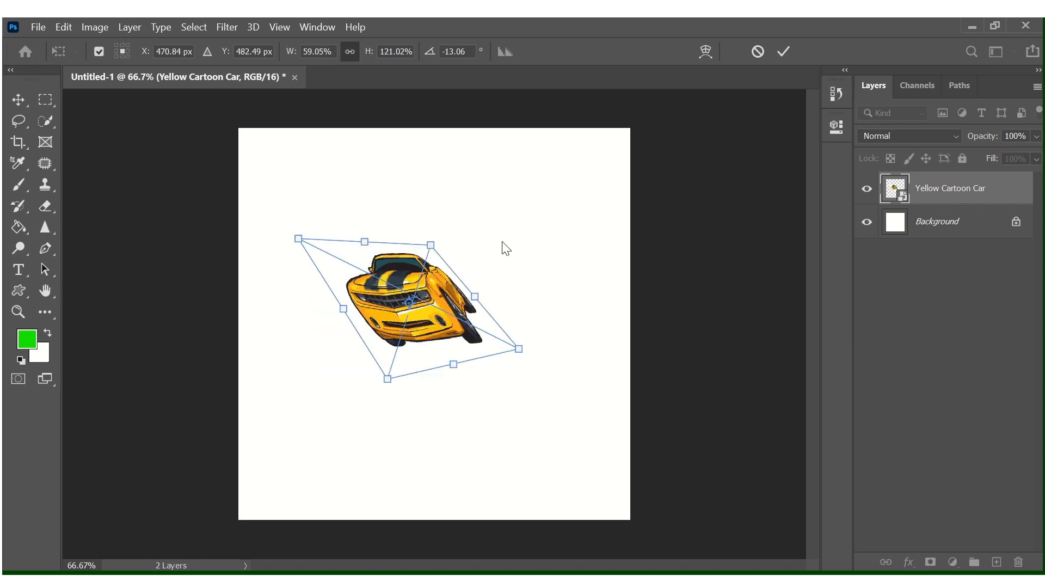
pyautogui.hotkey('ctrl', 'z')
pyautogui.hotkey('ctrl', 'z')
pyautogui.hotkey('ctrl', 'z')
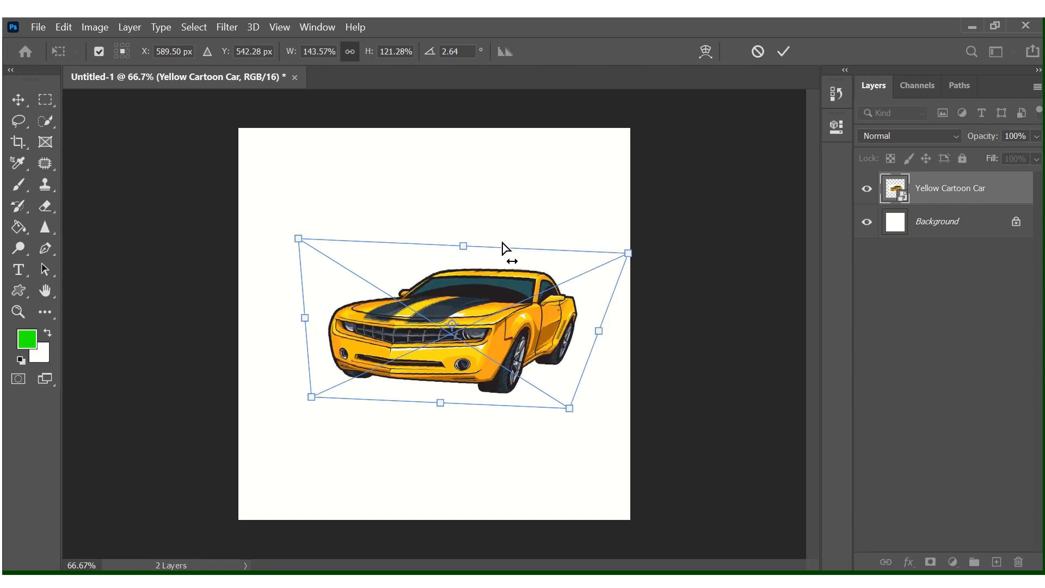
pyautogui.hotkey('ctrl', 'z')
pyautogui.hotkey('ctrl', 'z')
# Distort the car corner by corner to 167.93% width, 138.99% height and a 10.10° angle.
pyautogui.rightClick(483, 329)
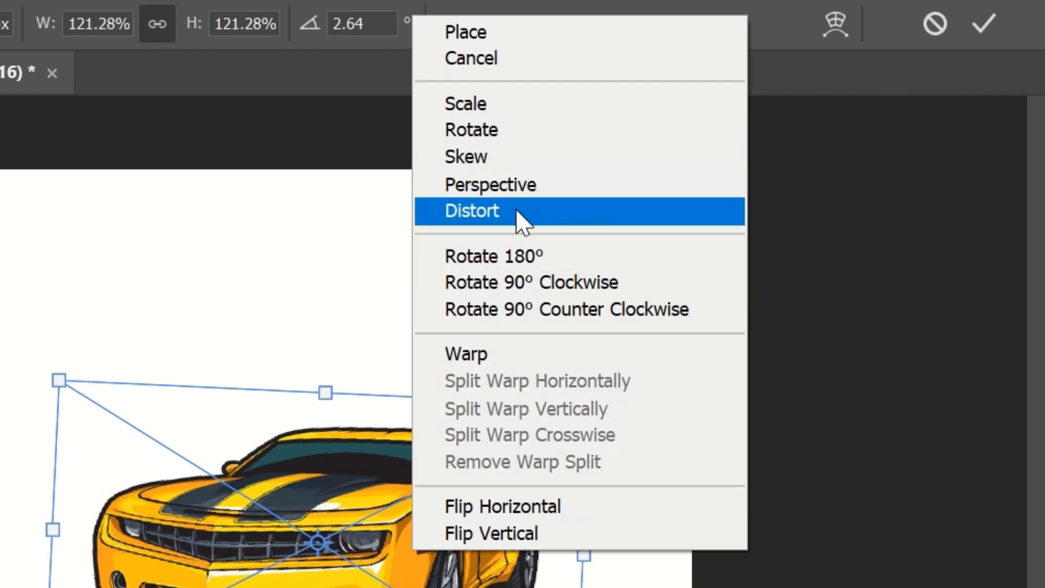
pyautogui.click(517, 211)
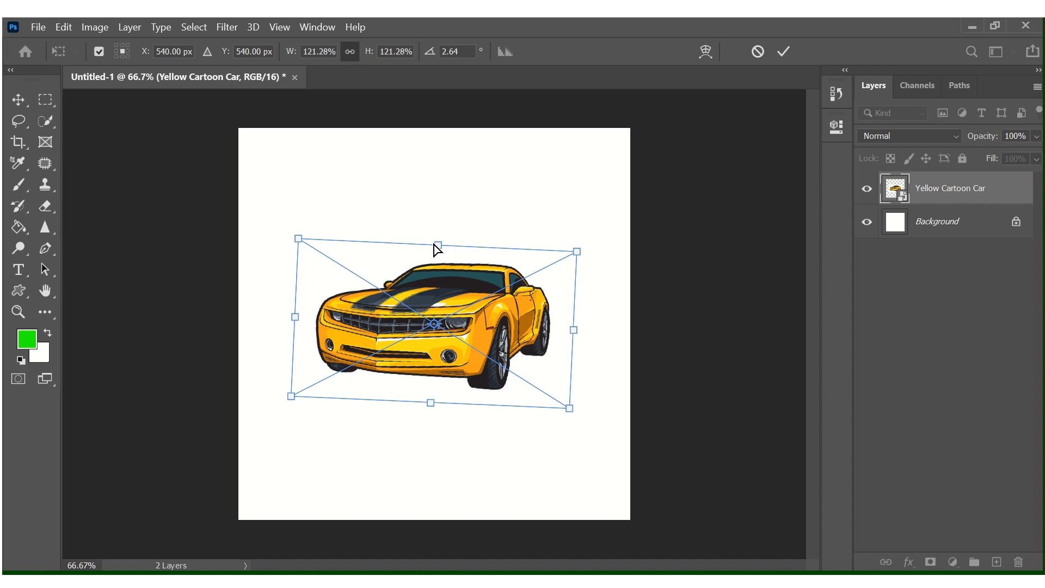
pyautogui.moveTo(437, 249); pyautogui.dragTo(512, 197)
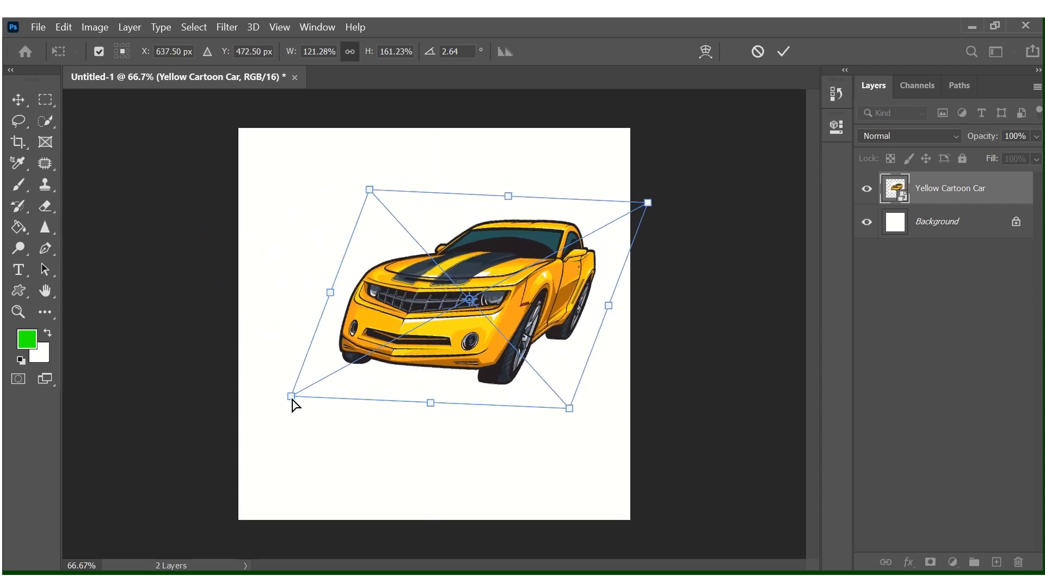
pyautogui.moveTo(293, 399); pyautogui.dragTo(234, 306)
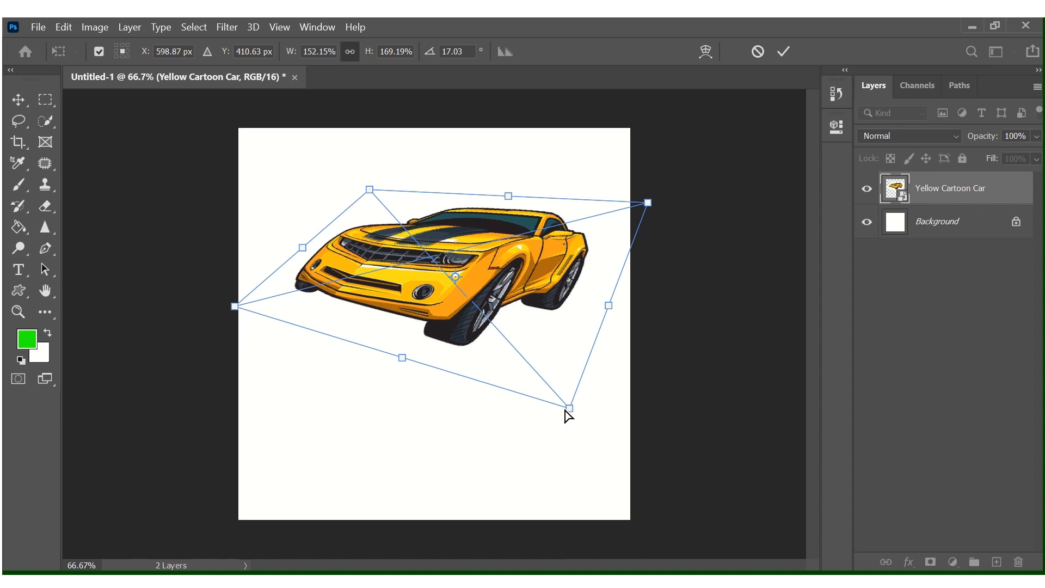
pyautogui.moveTo(571, 410); pyautogui.dragTo(423, 375)
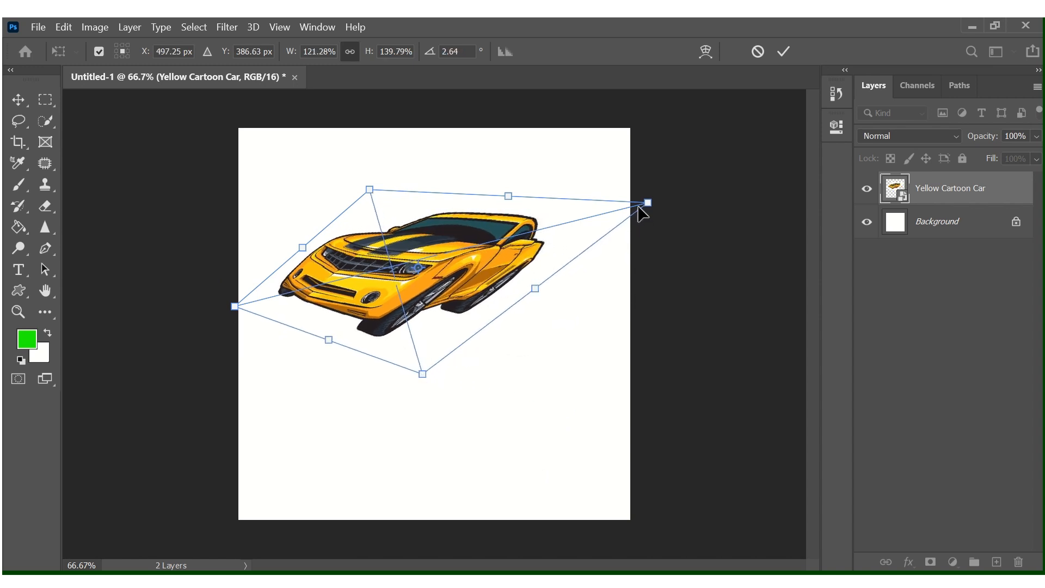
pyautogui.moveTo(651, 203); pyautogui.dragTo(577, 224)
pyautogui.moveTo(508, 237); pyautogui.dragTo(479, 200)
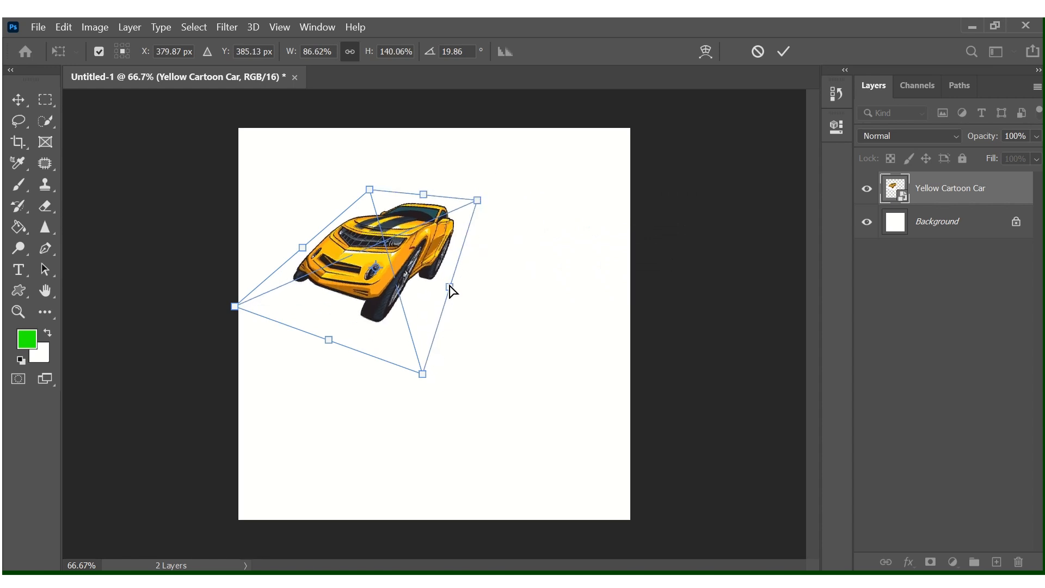
pyautogui.moveTo(451, 291); pyautogui.dragTo(643, 286)
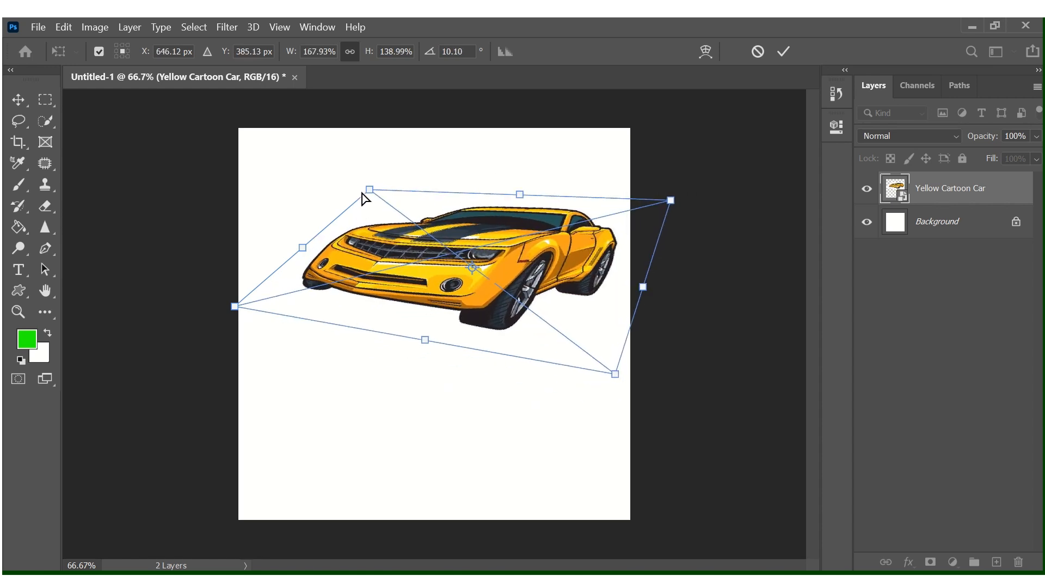
# Test Perspective drags on the car, returning it to about 121.30% scale at 2.81°.
pyautogui.moveTo(369, 189); pyautogui.dragTo(273, 185)
pyautogui.rightClick(364, 518)
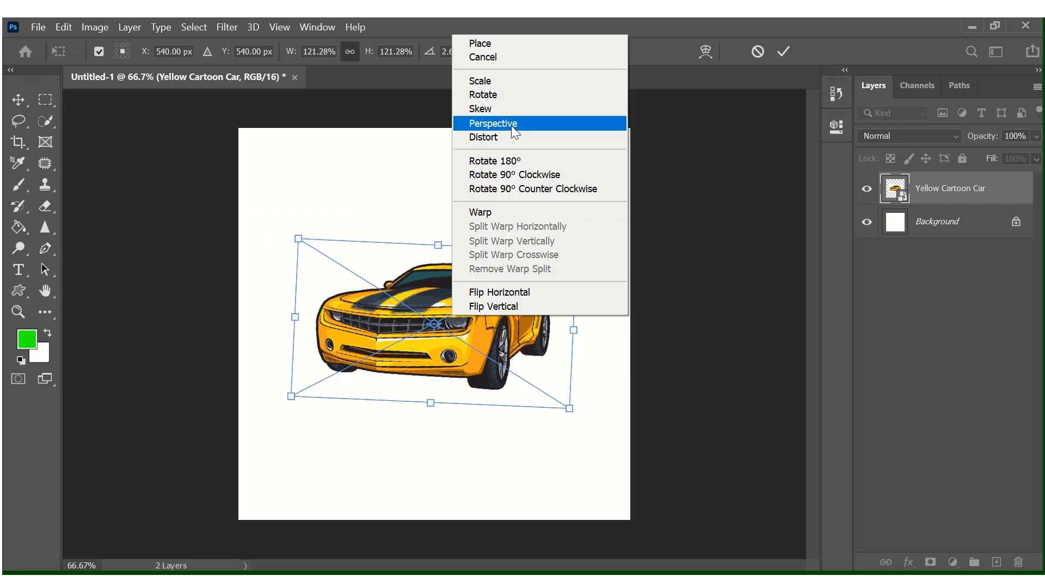
pyautogui.click(462, 206)
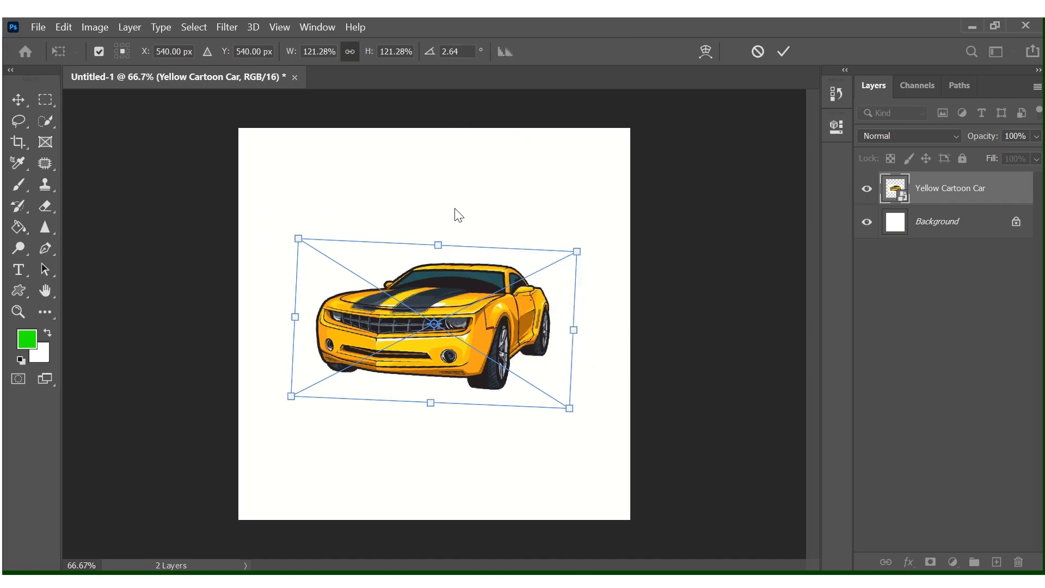
pyautogui.moveTo(299, 238); pyautogui.dragTo(422, 195)
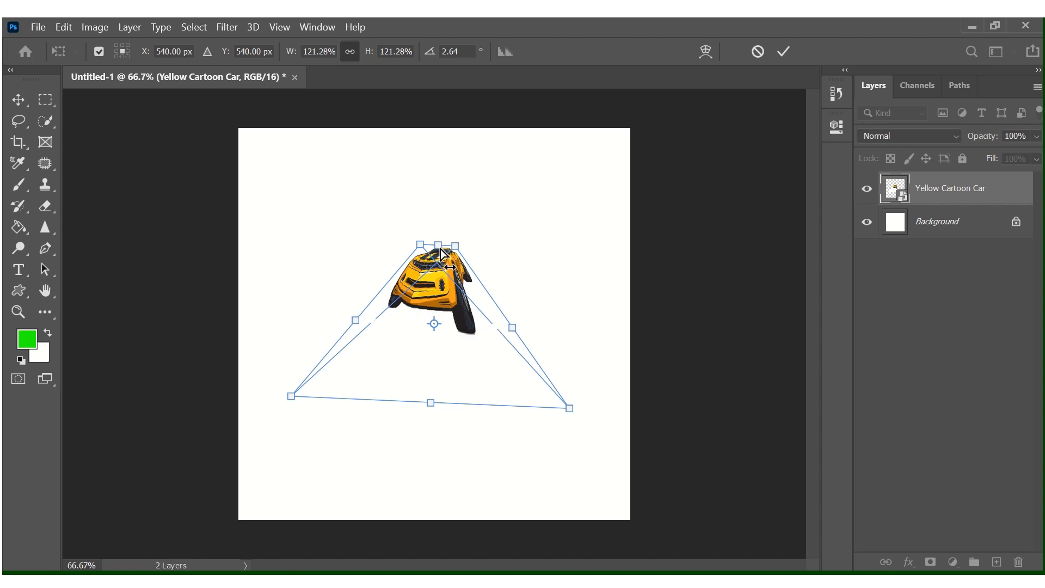
pyautogui.moveTo(433, 405); pyautogui.dragTo(451, 323)
pyautogui.moveTo(457, 245); pyautogui.dragTo(573, 254)
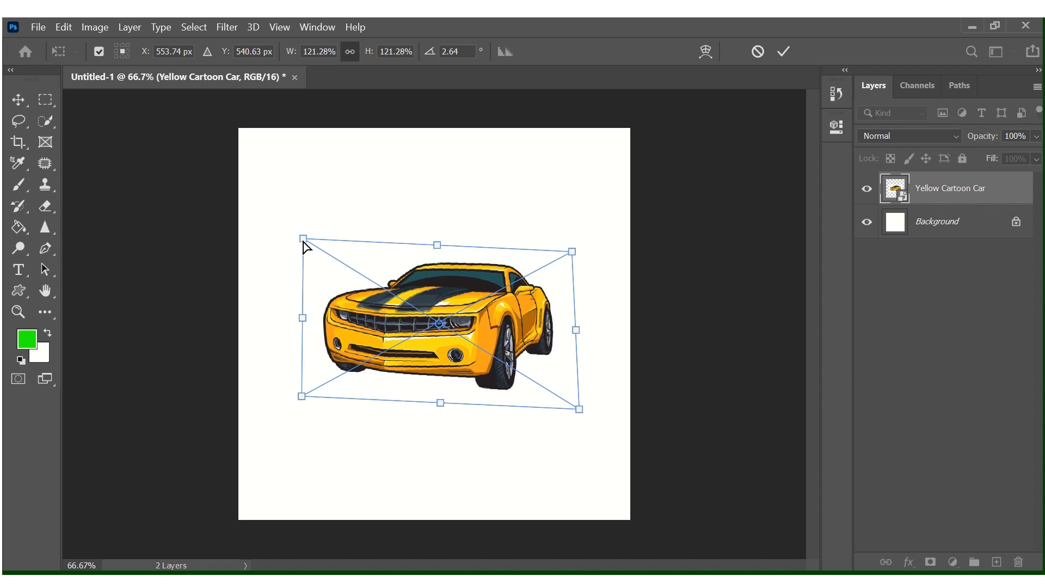
pyautogui.moveTo(304, 242); pyautogui.dragTo(274, 315)
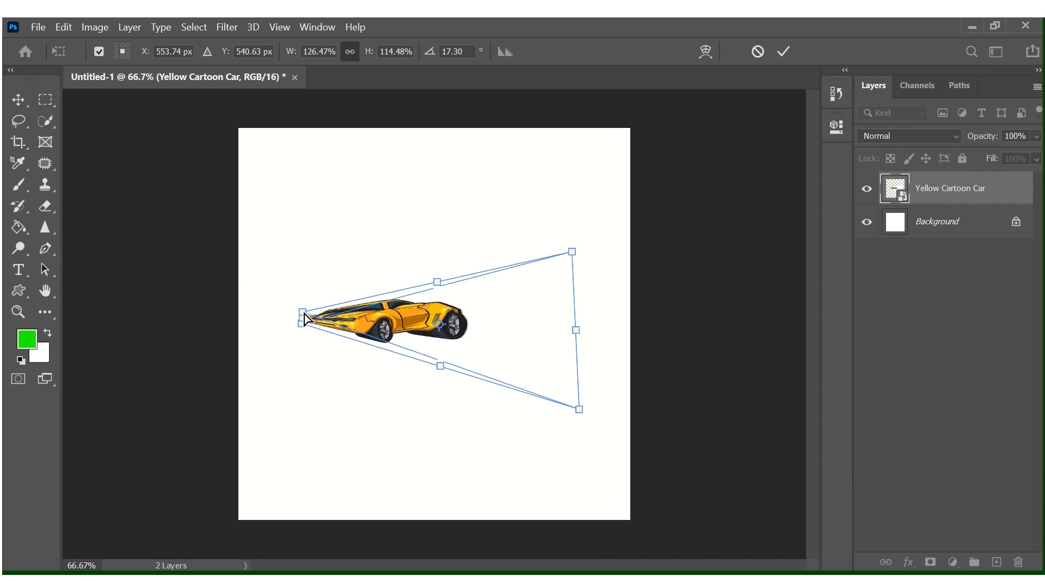
pyautogui.moveTo(304, 318); pyautogui.dragTo(352, 243)
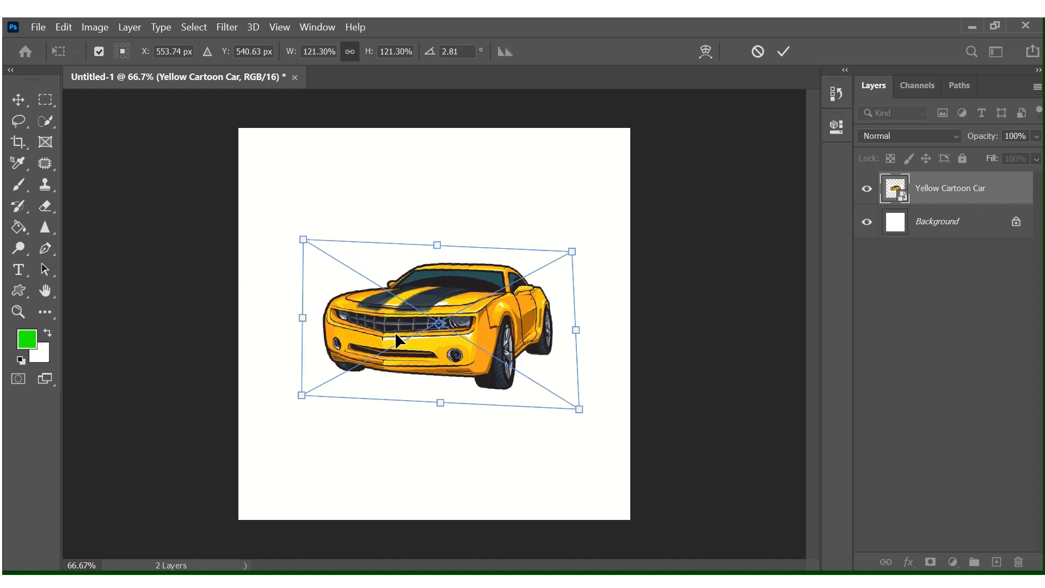
# Switch the car's transform to Warp and bend its roof, front, bottom and rear.
pyautogui.rightClick(444, 303)
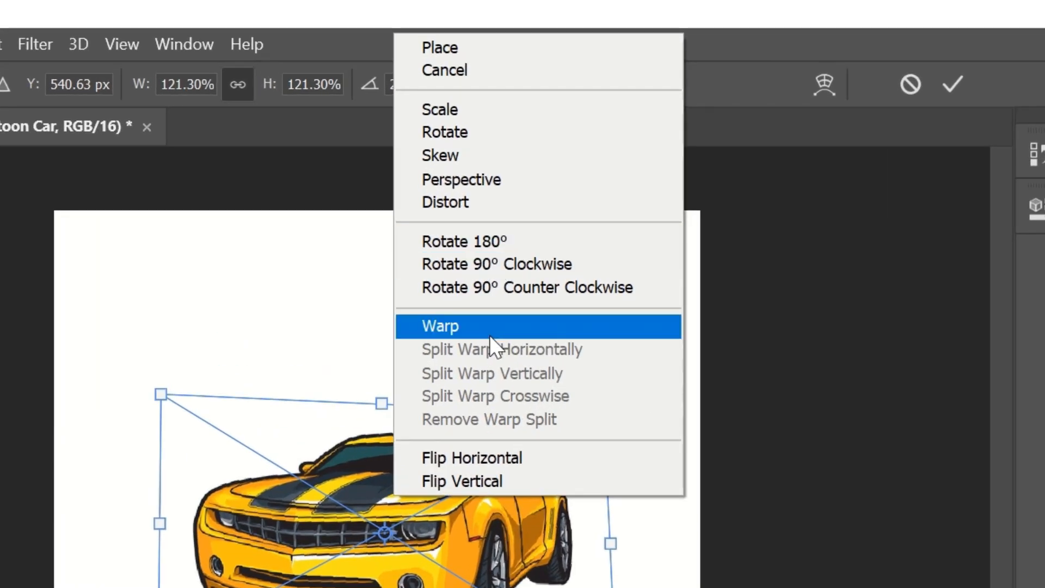
pyautogui.click(489, 334)
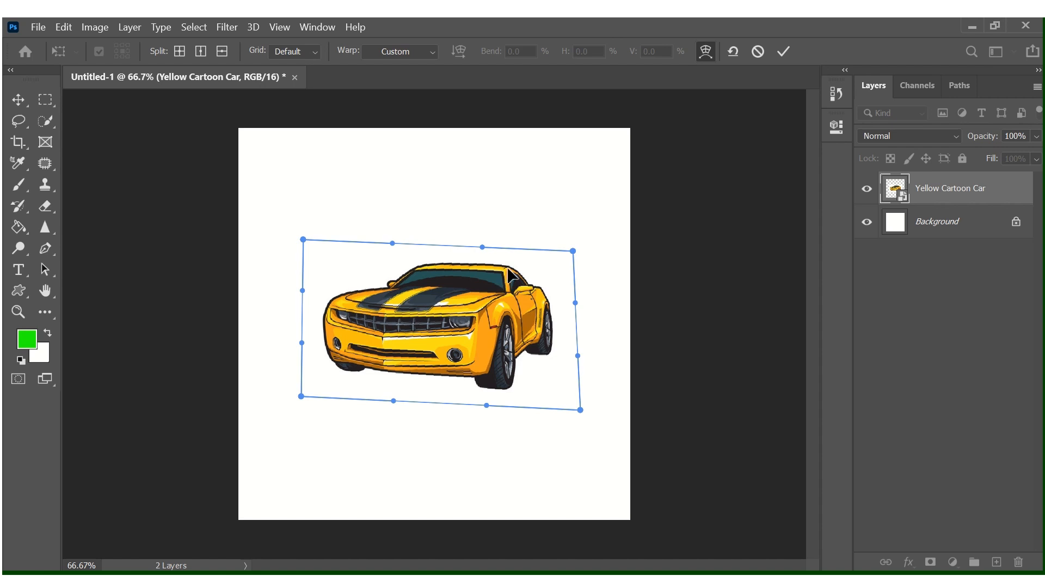
pyautogui.moveTo(511, 278); pyautogui.dragTo(467, 287)
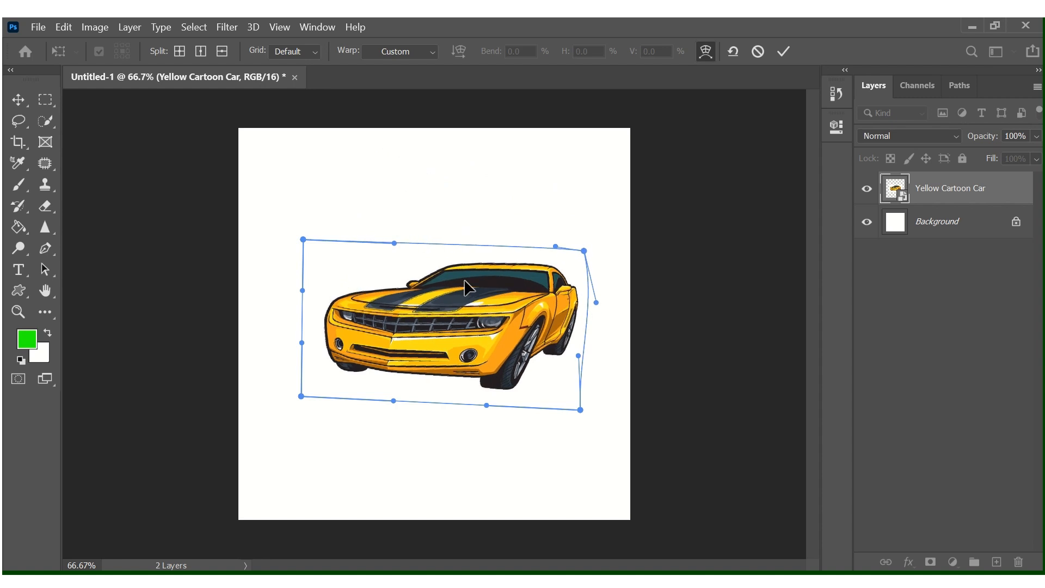
pyautogui.moveTo(354, 240); pyautogui.dragTo(288, 331)
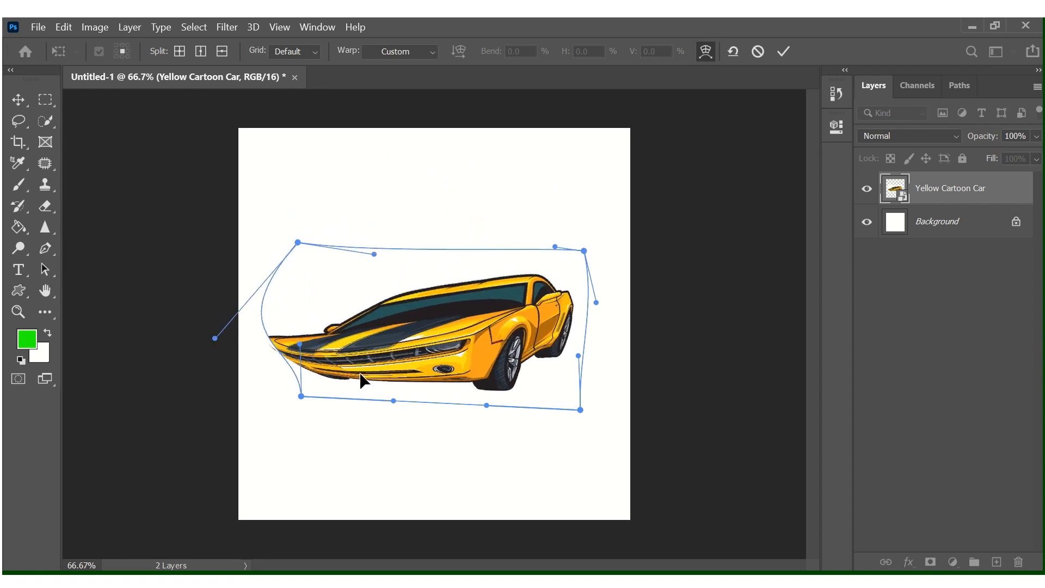
pyautogui.moveTo(389, 380); pyautogui.dragTo(446, 389)
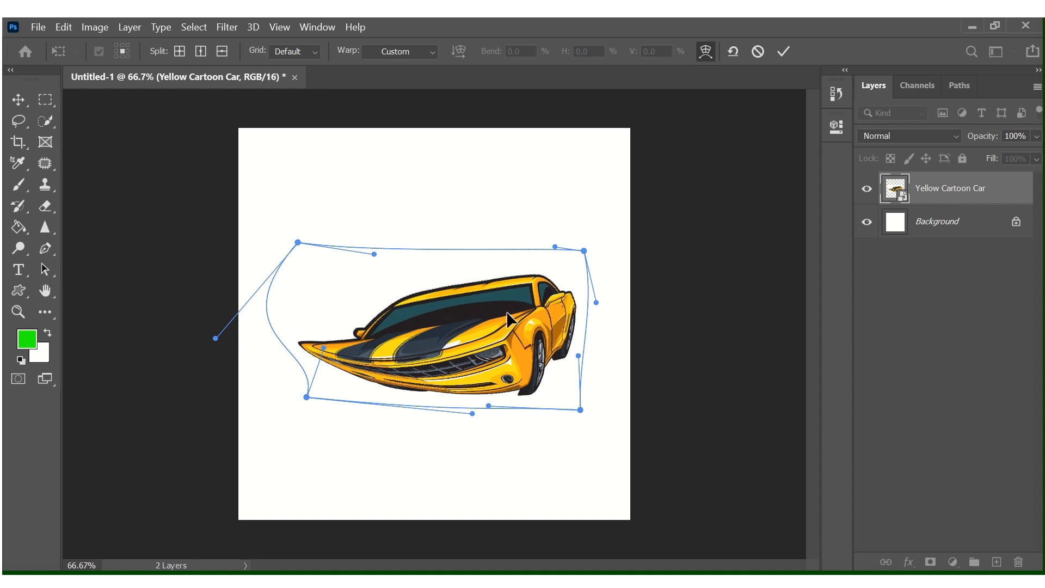
pyautogui.moveTo(507, 319)
pyautogui.mouseDown()
pyautogui.moveTo(464, 373)
pyautogui.moveTo(546, 355)
pyautogui.moveTo(515, 312)
pyautogui.mouseUp()
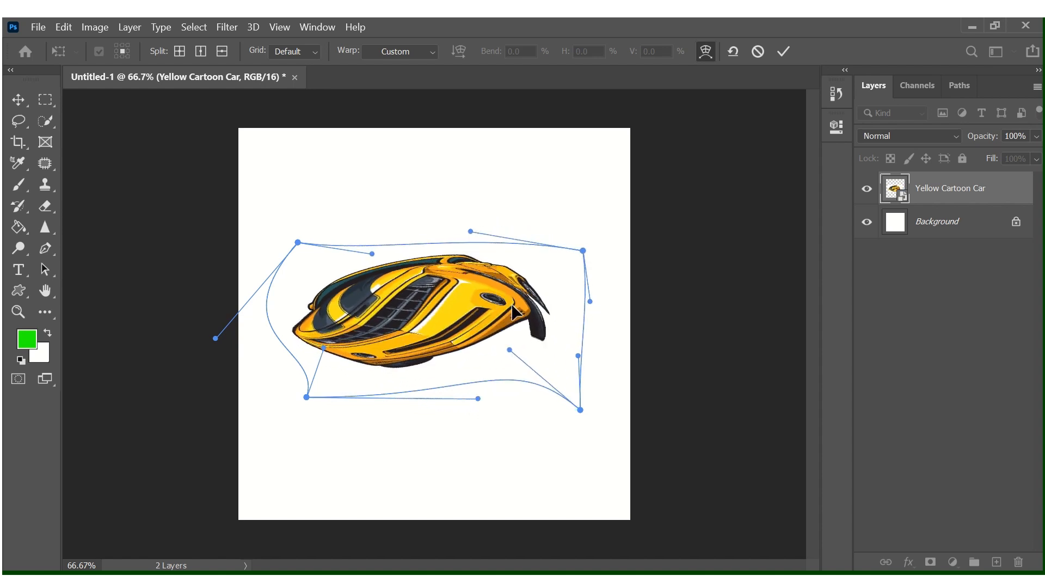
# Squash, stretch and pull the car's middle and lower body into a twisted curl.
pyautogui.moveTo(374, 284); pyautogui.dragTo(512, 325)
pyautogui.moveTo(425, 276); pyautogui.dragTo(417, 308)
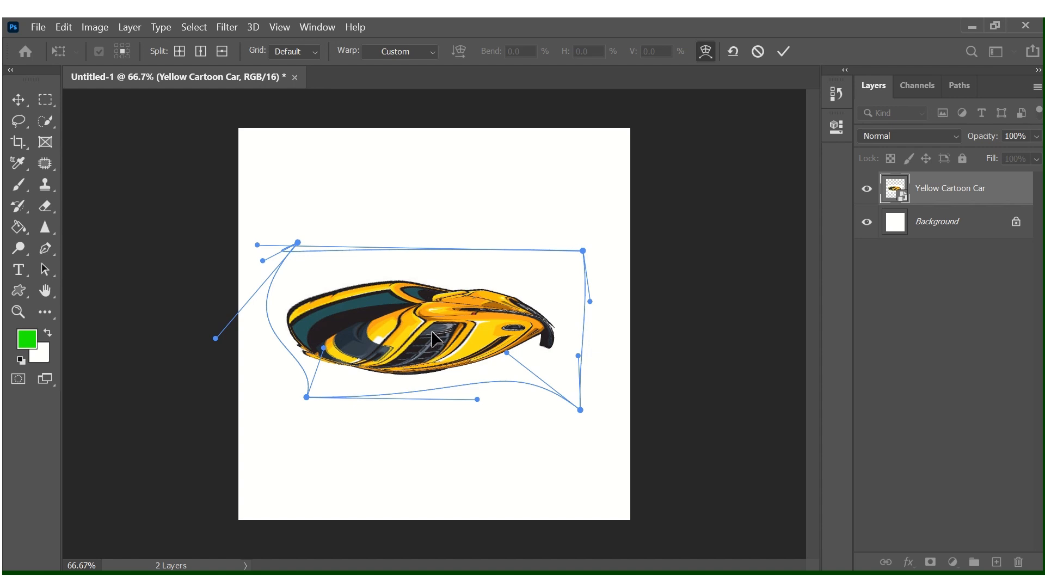
pyautogui.moveTo(434, 332); pyautogui.dragTo(417, 277)
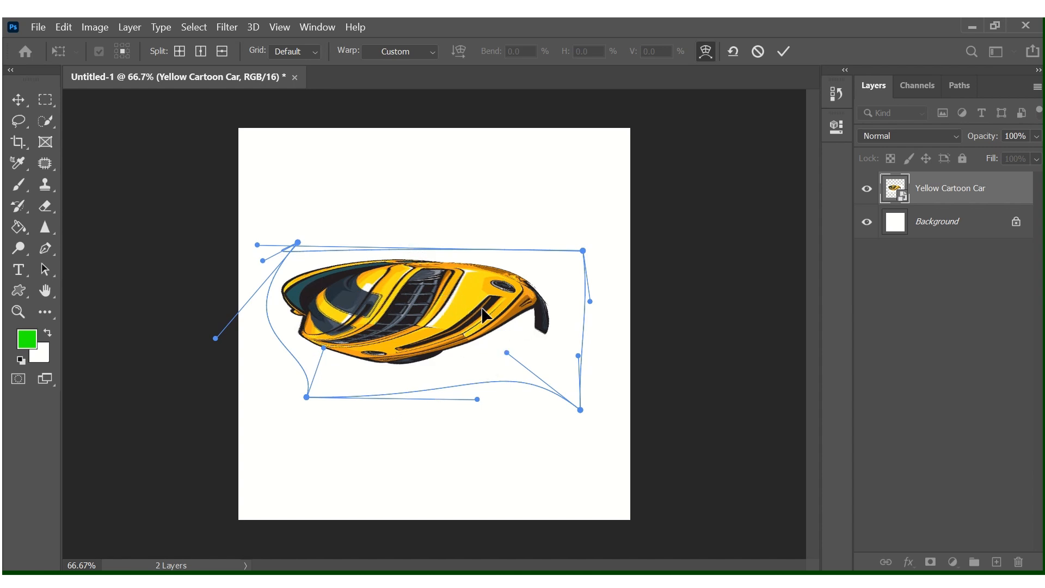
pyautogui.moveTo(483, 315); pyautogui.dragTo(437, 278)
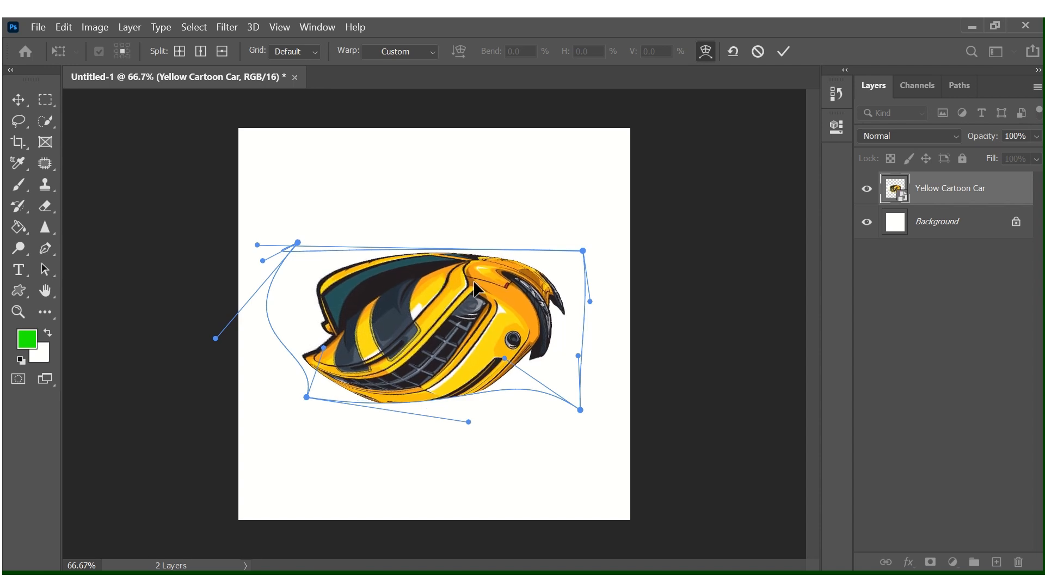
# Bring up the transform mode list twice and dismiss it, leaving the warp unchanged.
pyautogui.rightClick(454, 334)
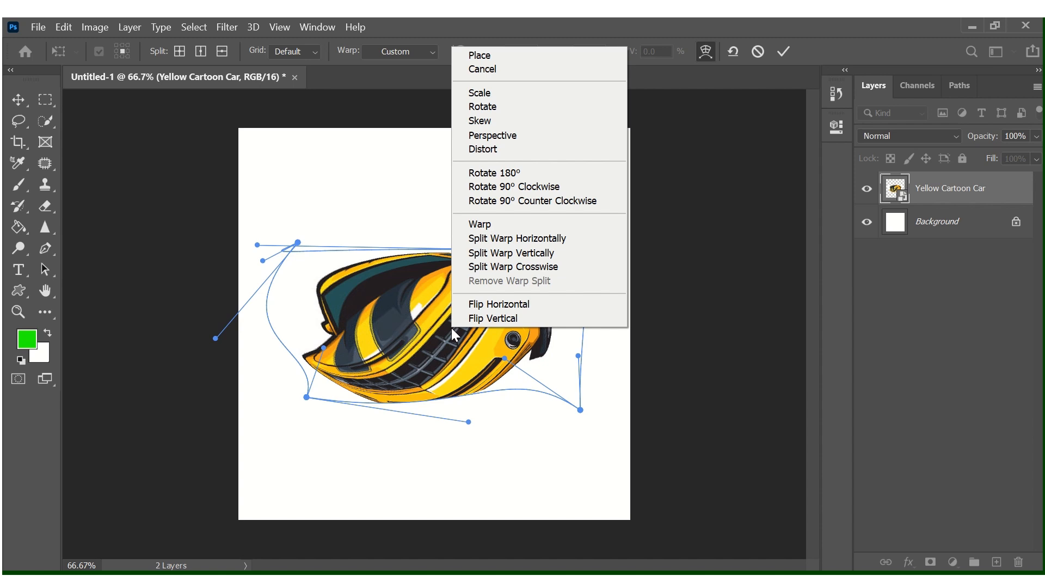
pyautogui.click(416, 321)
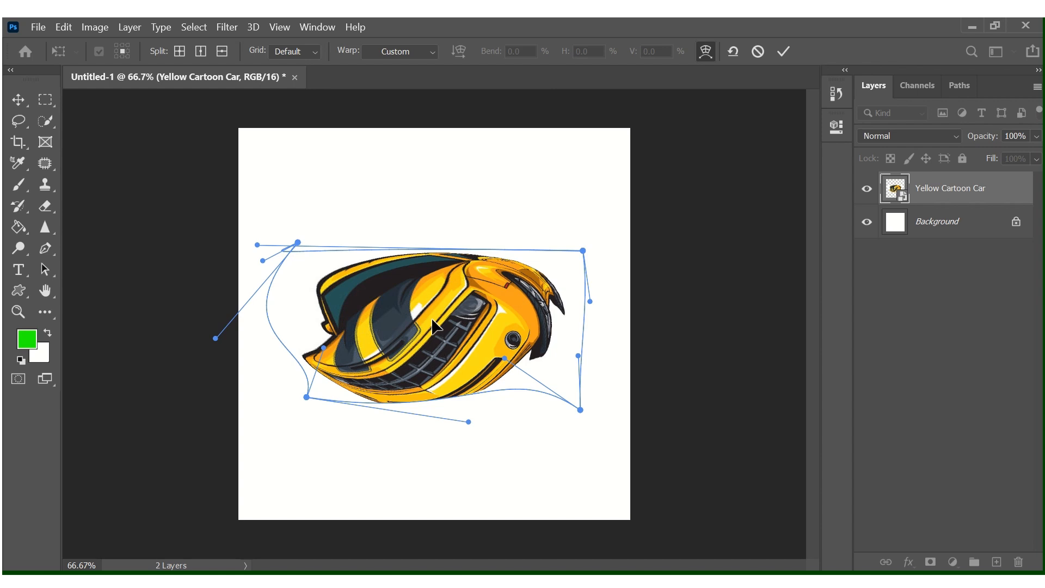
pyautogui.rightClick(433, 325)
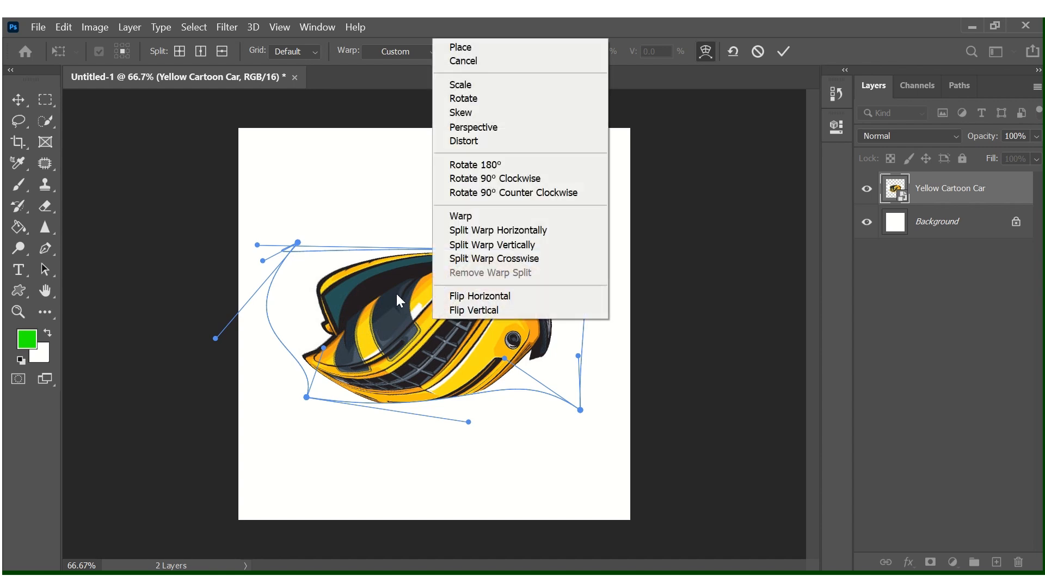
pyautogui.click(469, 342)
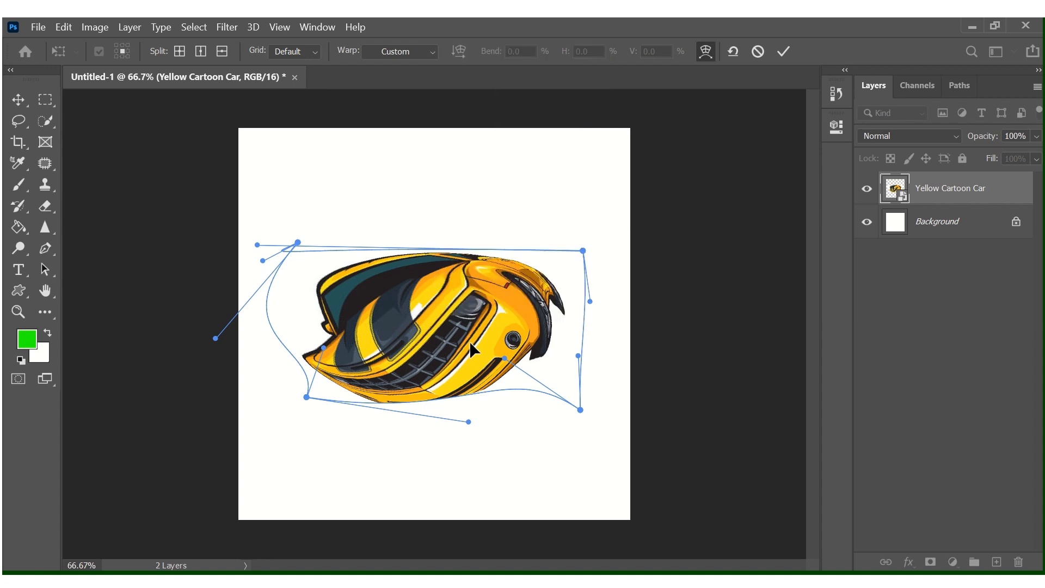